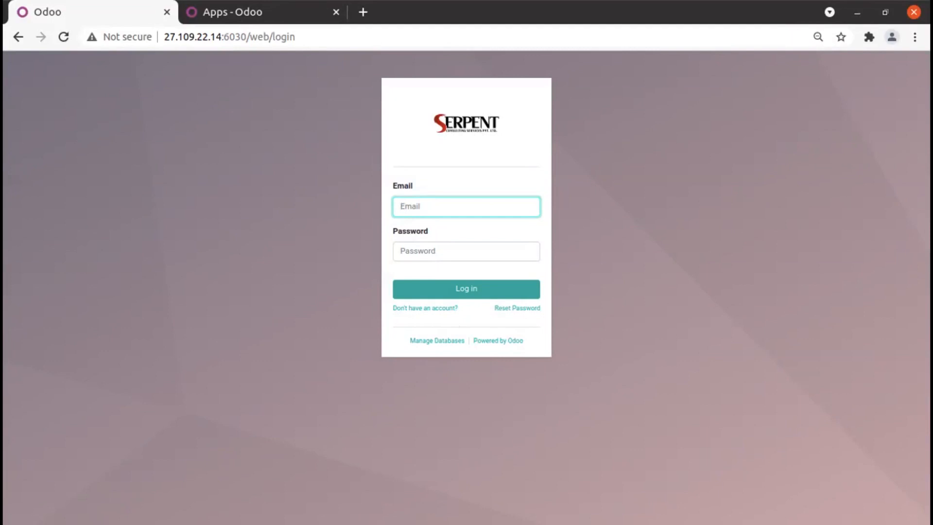
Log in to the Odoo database as admin, entering the account password.
text(admin)
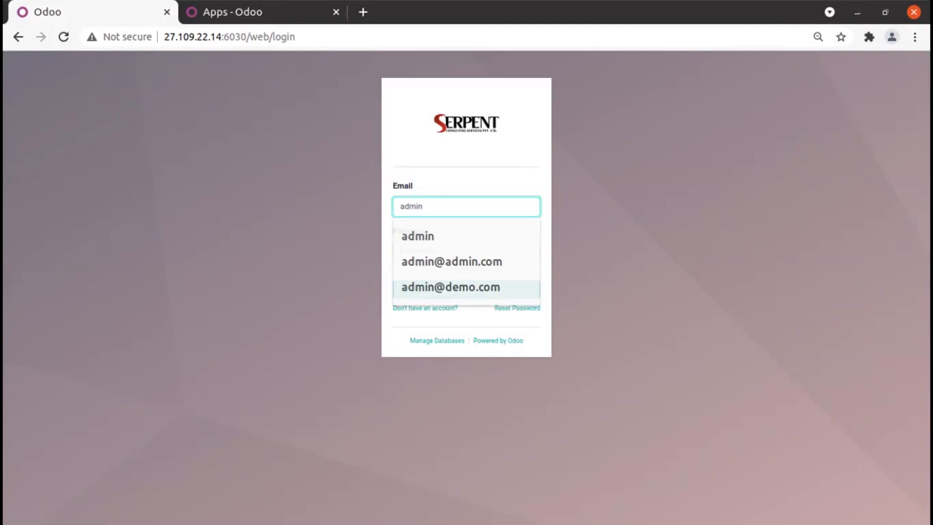
key(Tab)
text(a)
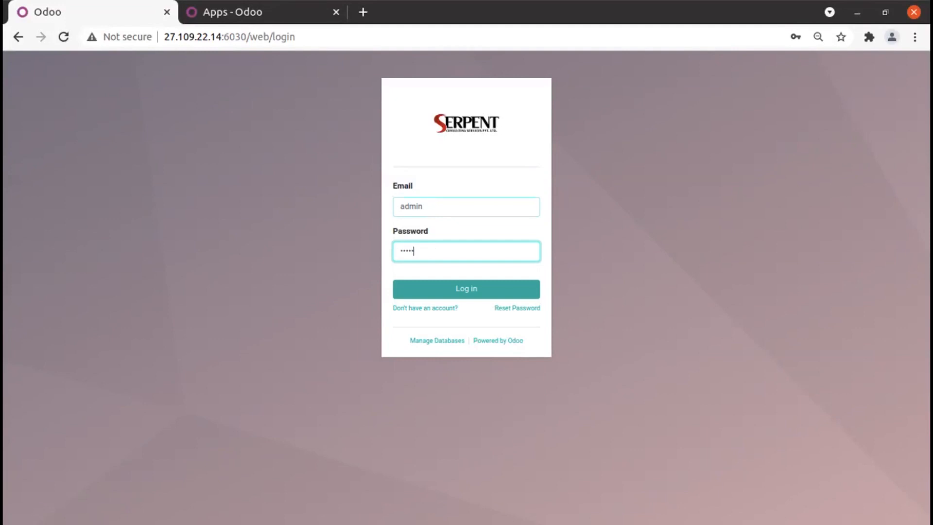
key(Return)
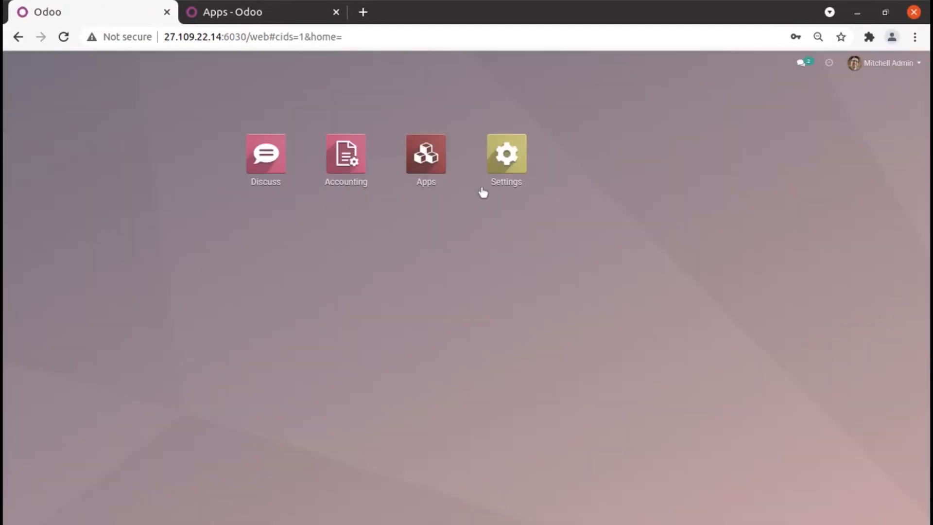
Open the YourCompany record from the company settings and examine its gain and loss exchange rate accounts.
click(500, 155)
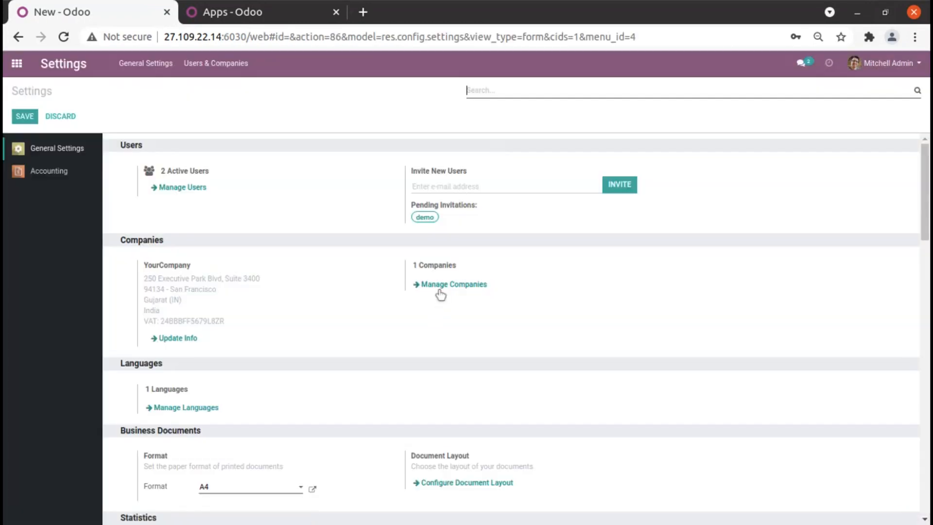
click(443, 289)
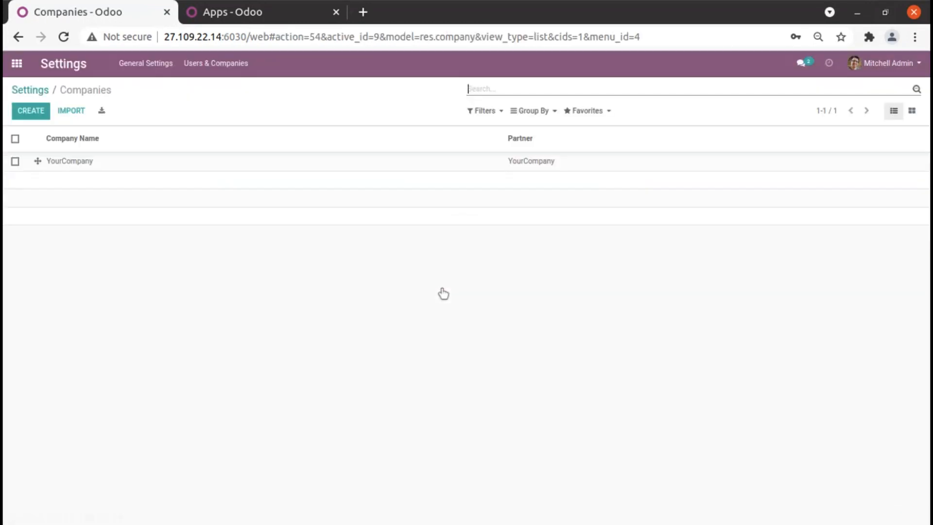
click(206, 167)
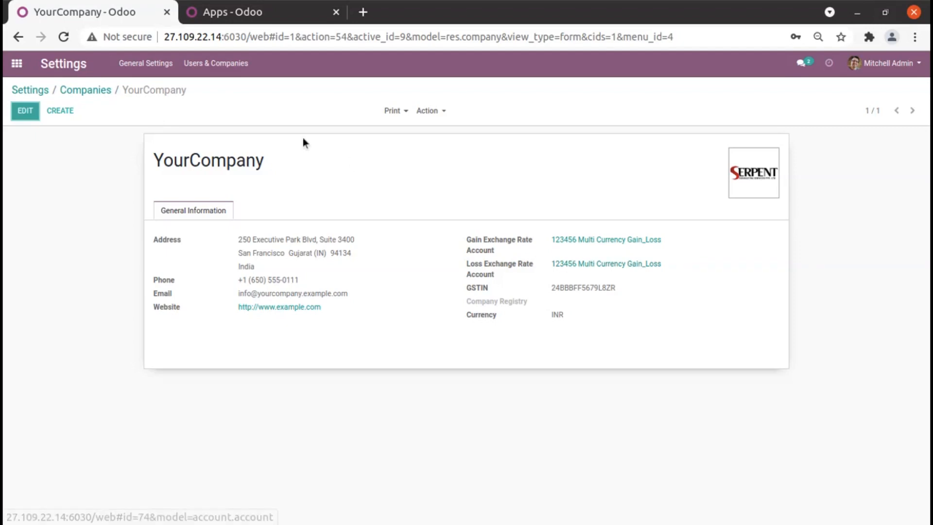
Open the Accounting configuration settings, review the multi-currency and automatic rate options, and save them.
click(21, 70)
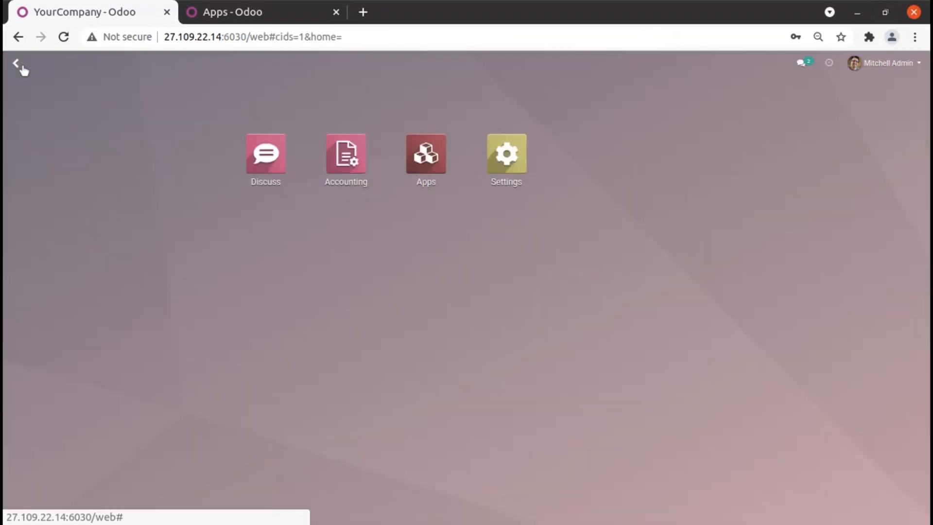
click(361, 164)
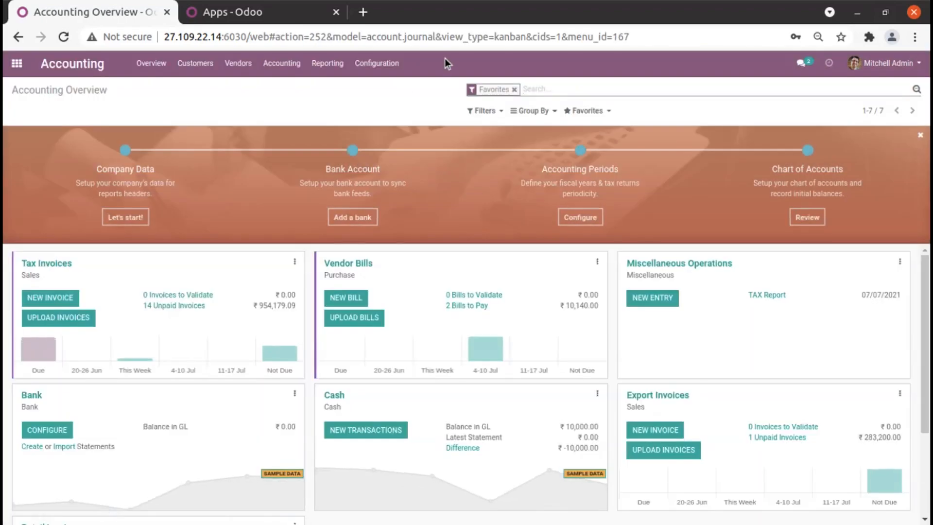
click(375, 64)
click(376, 88)
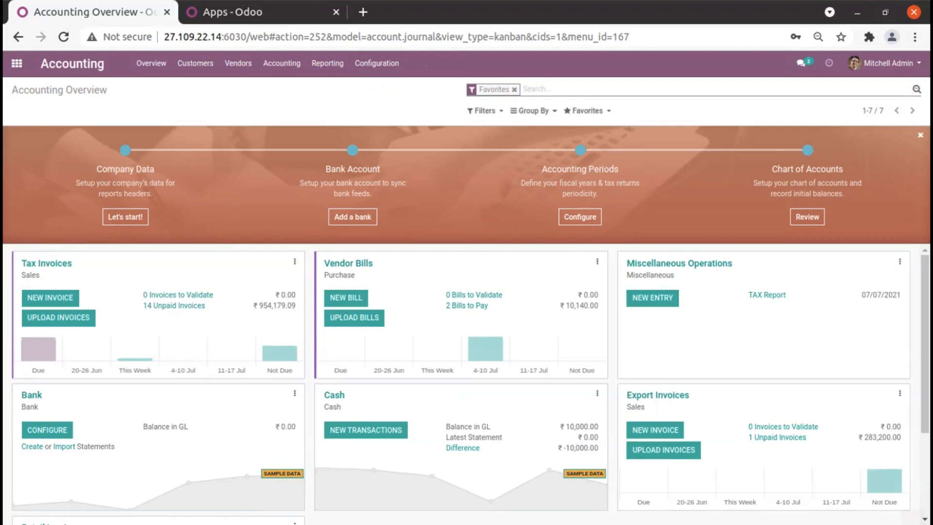
scroll(379, 306, down, 3)
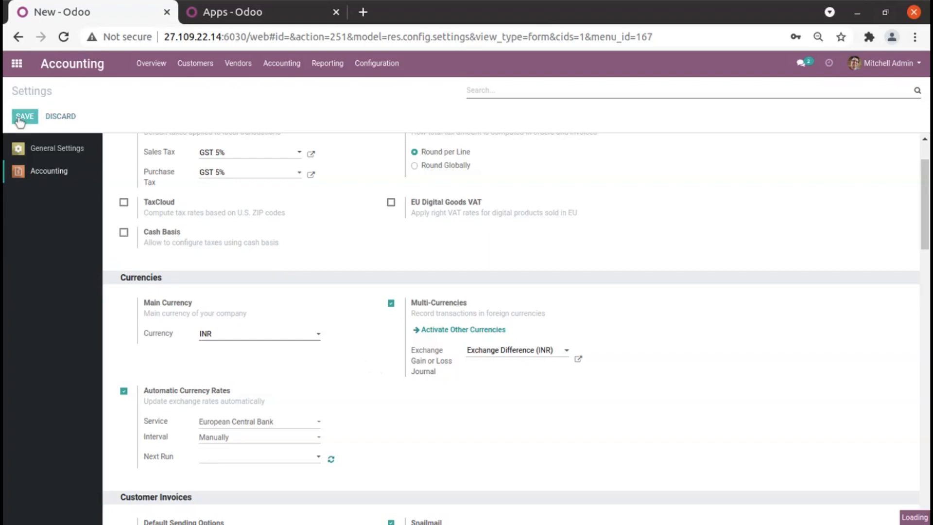
click(388, 76)
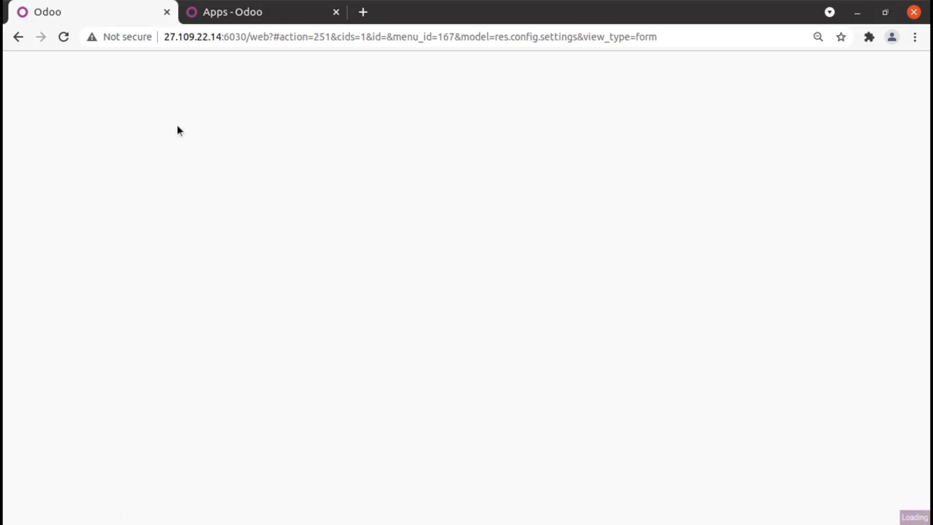
Open the currency rates of EUR from the accounting currencies.
click(353, 66)
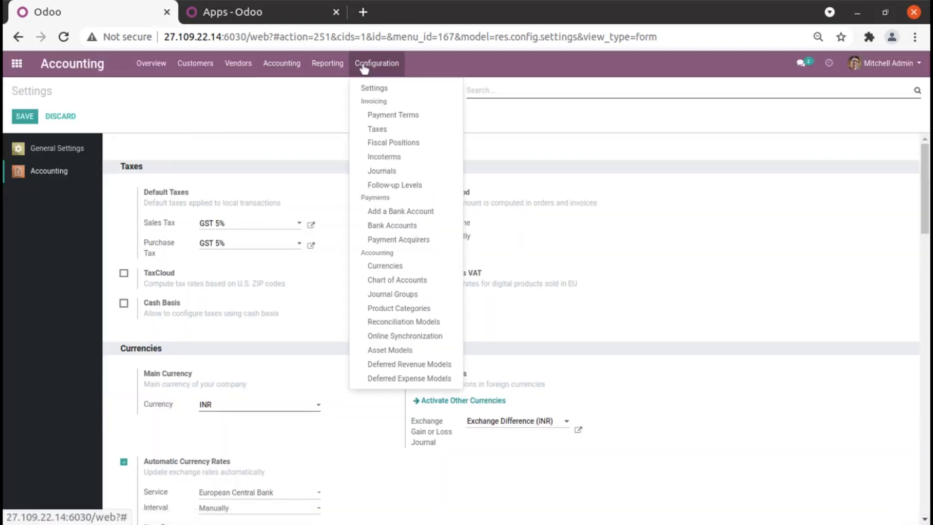
click(387, 267)
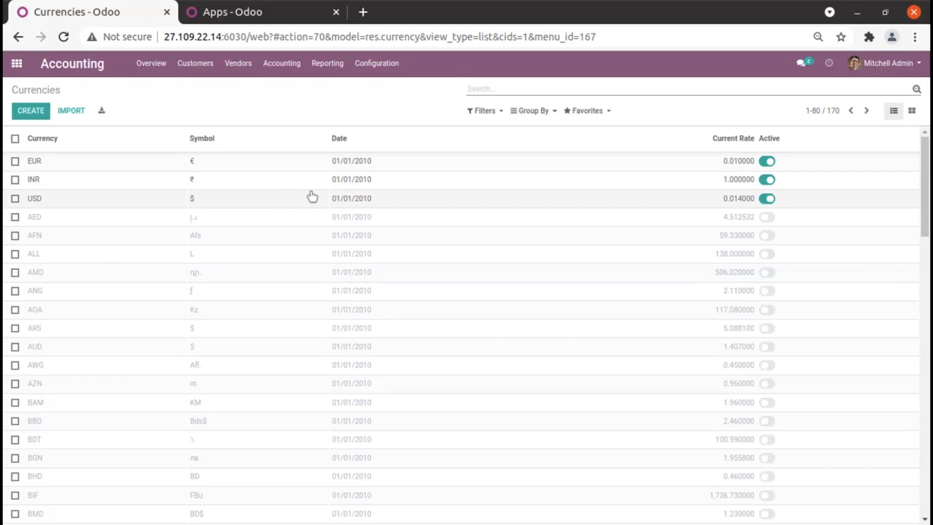
click(364, 165)
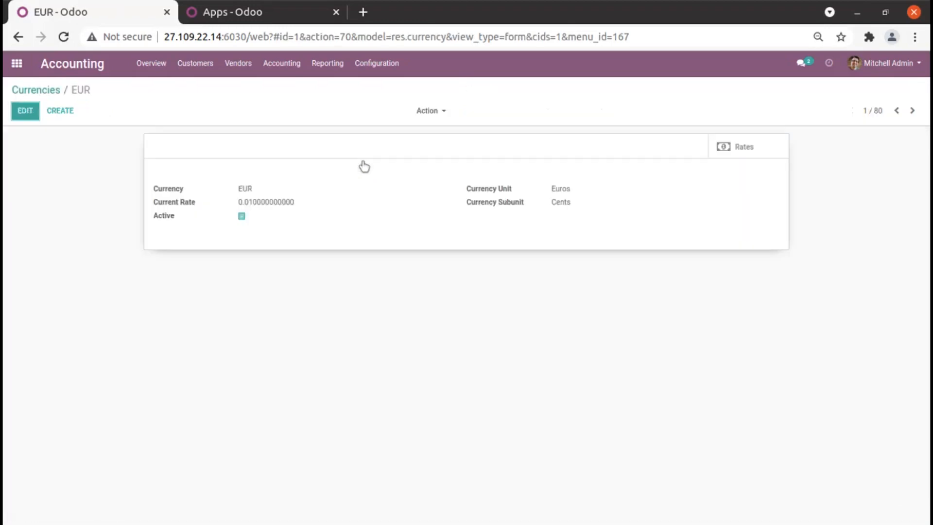
click(720, 148)
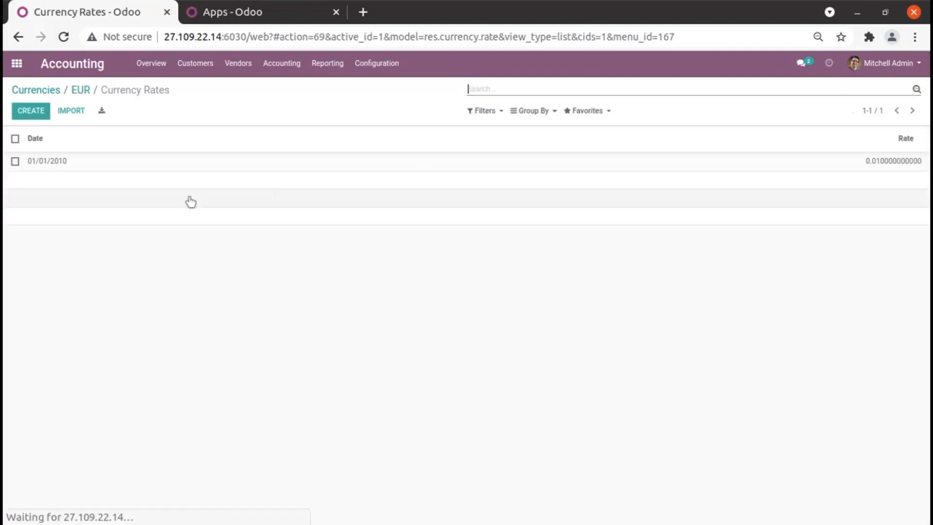
Add a EUR currency rate of 0.014 dated 05/01/2021.
click(31, 113)
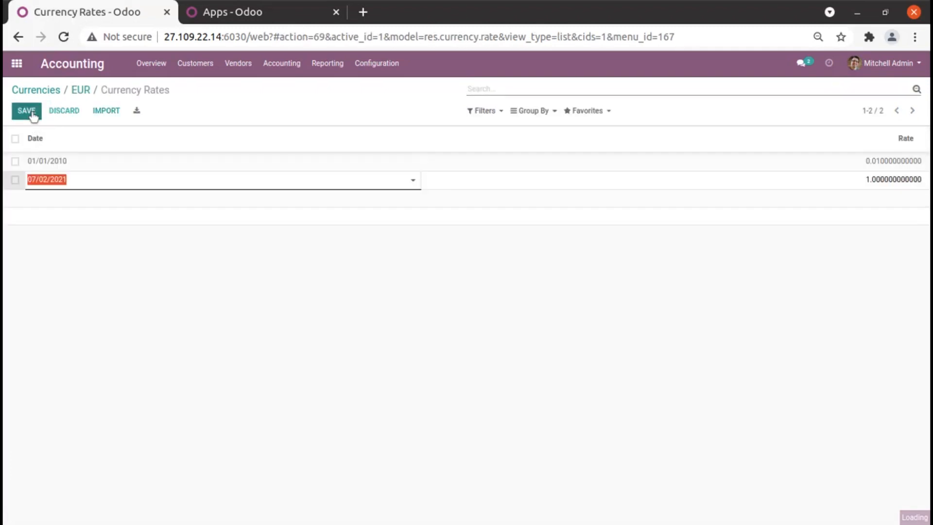
click(87, 189)
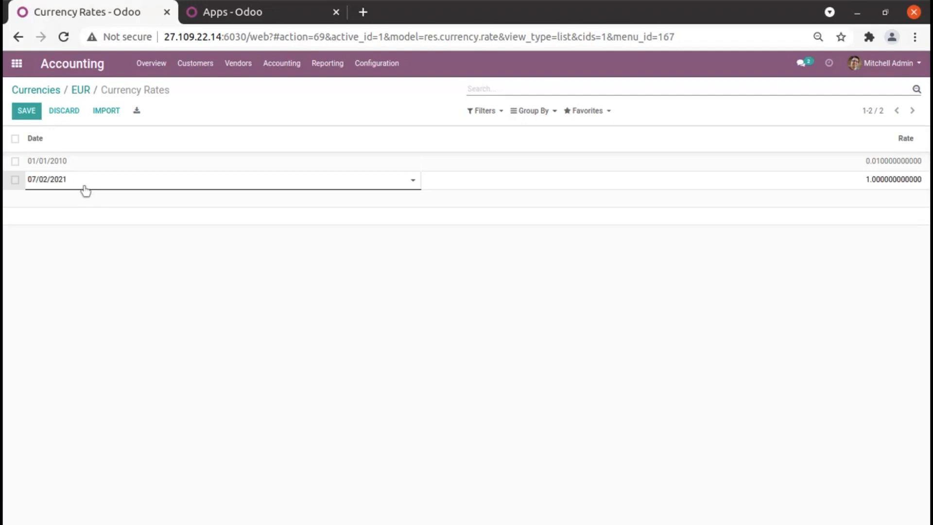
click(80, 186)
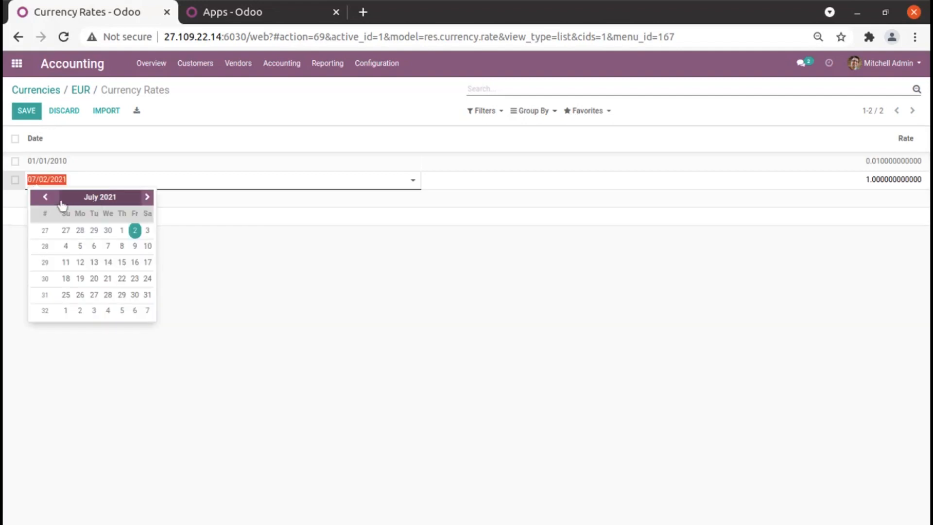
click(37, 198)
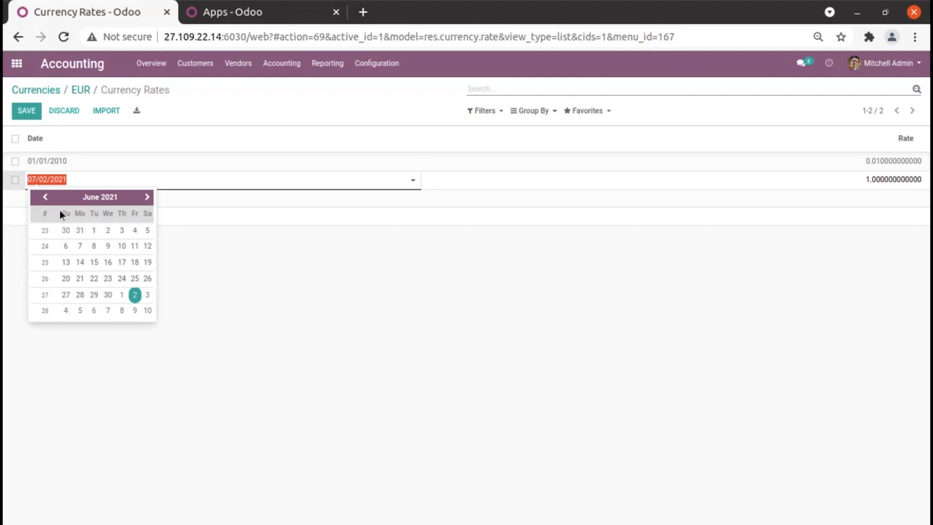
click(43, 199)
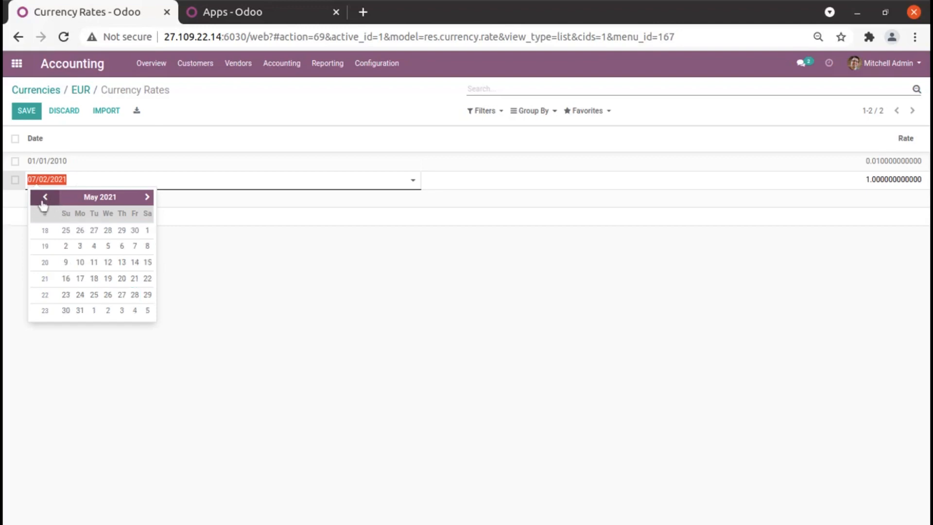
click(148, 231)
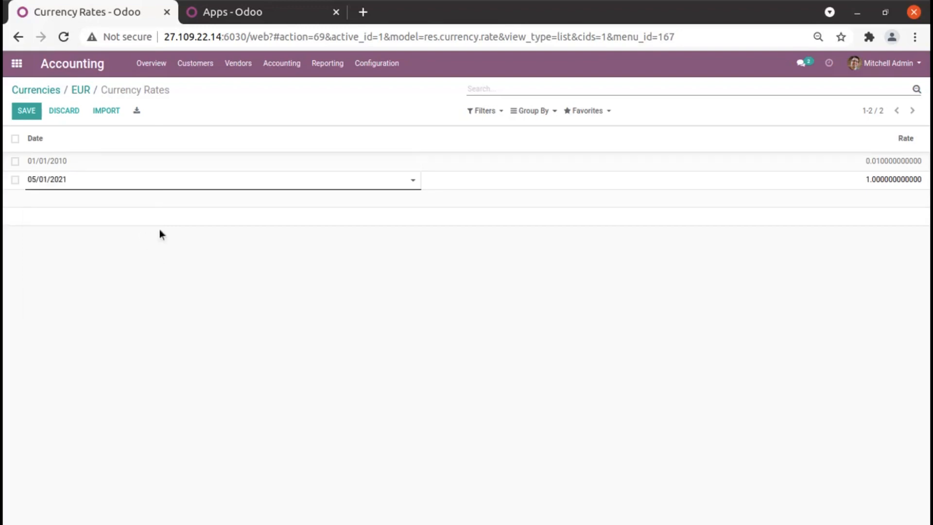
double_click(859, 174)
text(0.0)
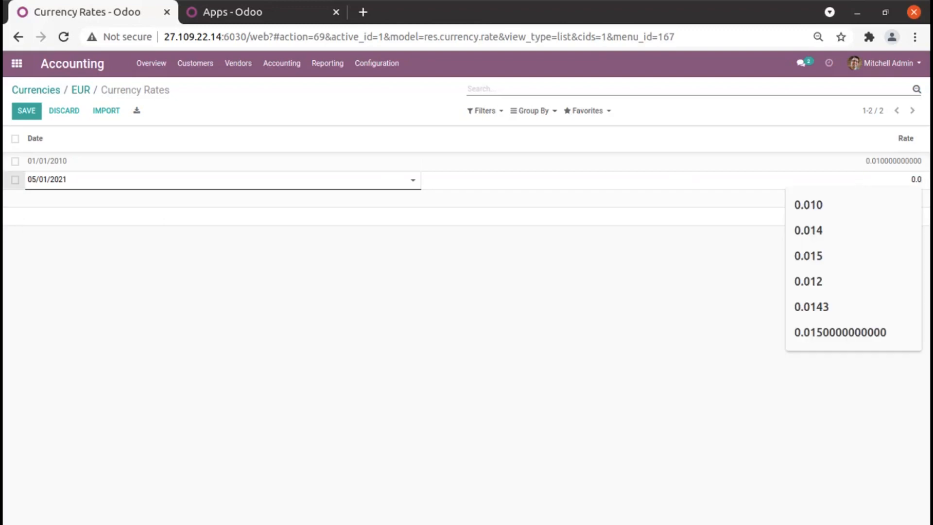
text(14)
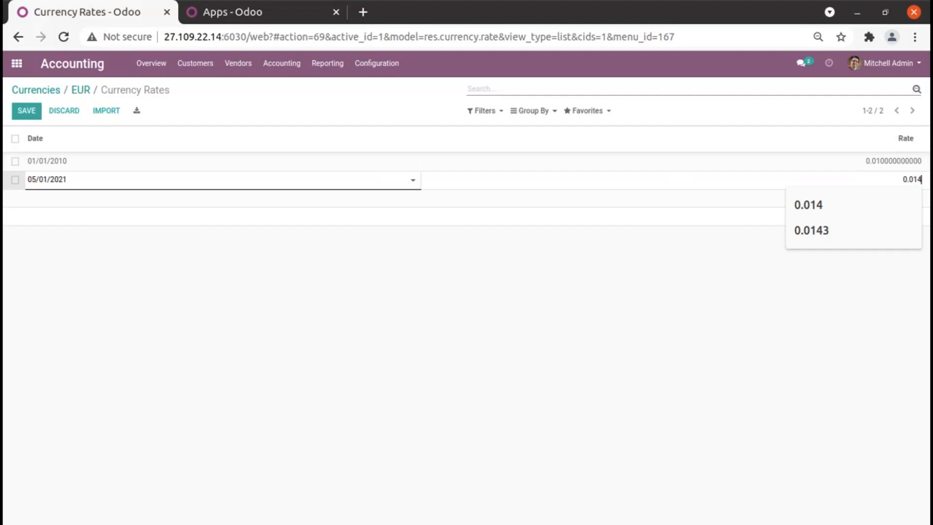
click(670, 319)
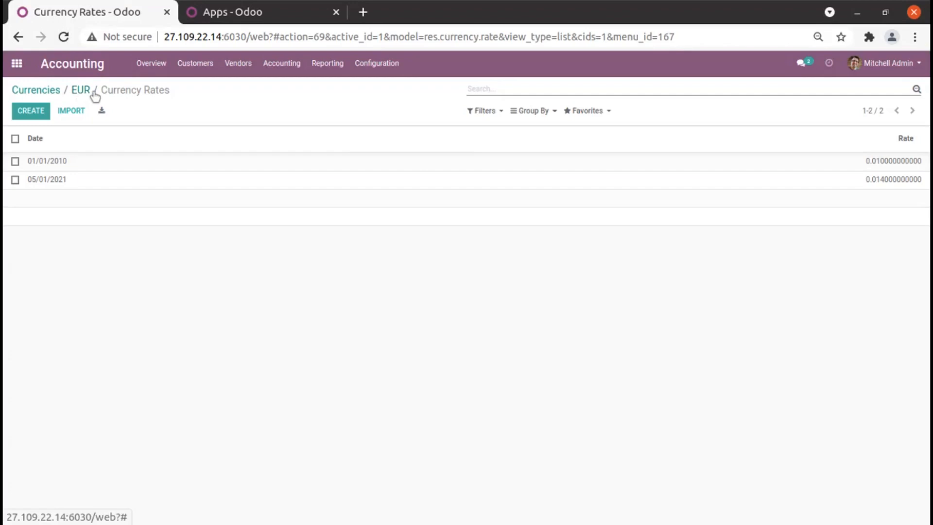
Create a customer invoice and start a new detailed customer record named Raj Industries from it.
click(200, 70)
click(199, 87)
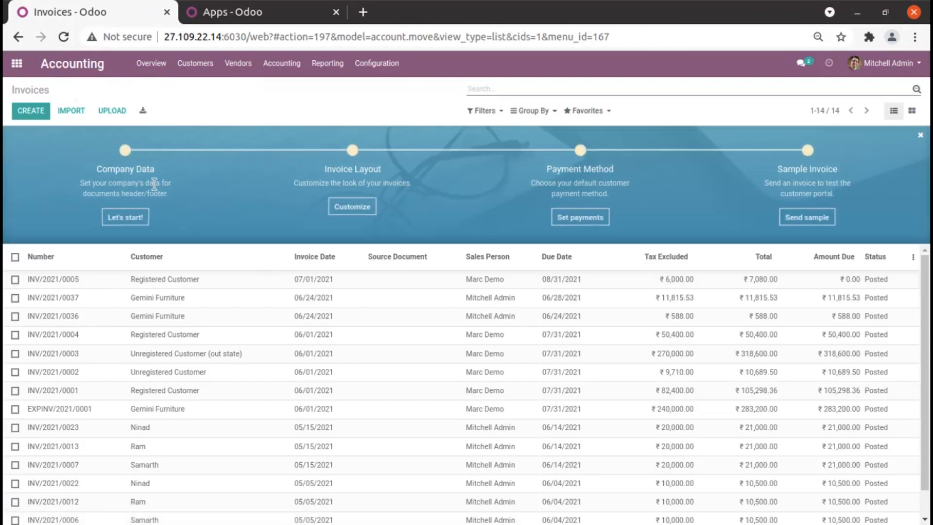
click(27, 103)
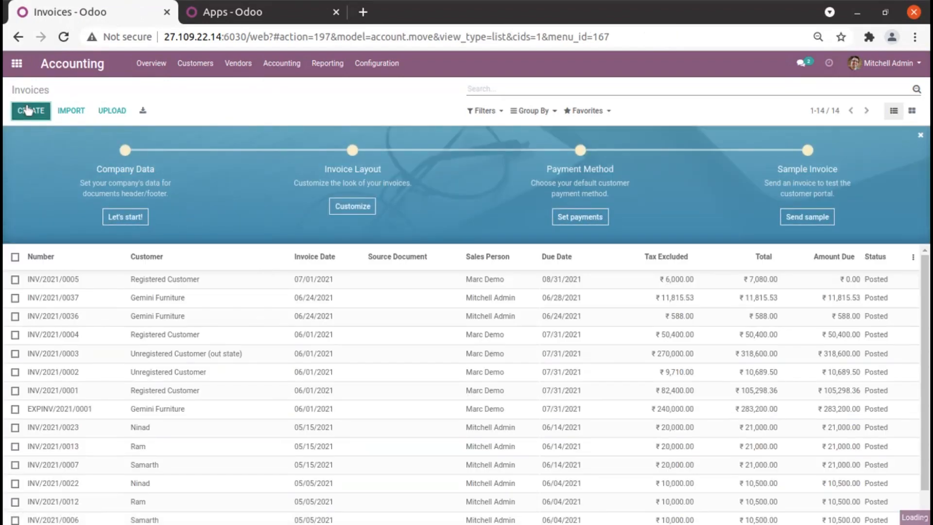
click(180, 224)
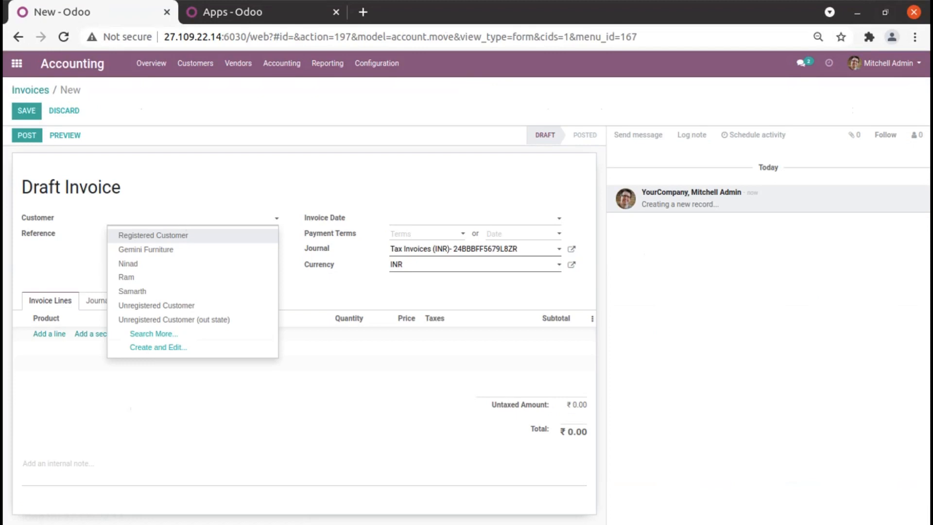
text(Raj)
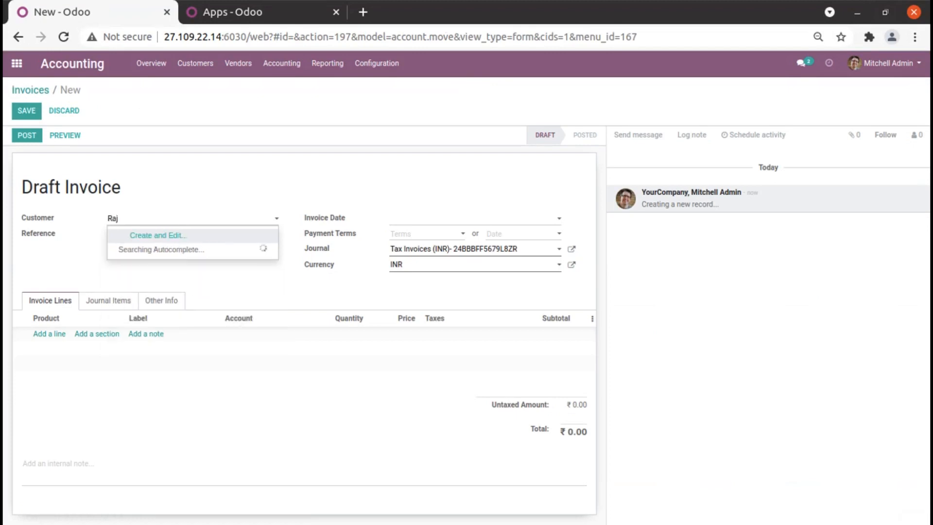
text( In)
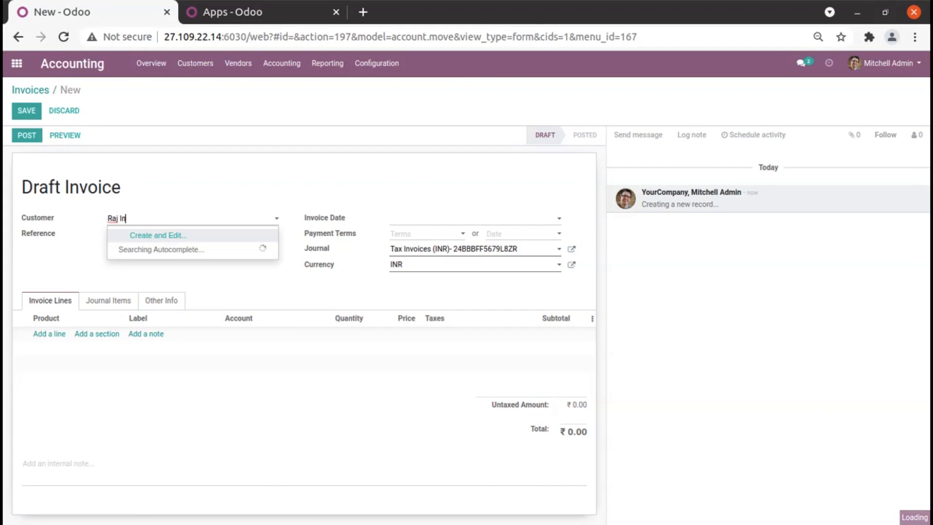
text(cdustr)
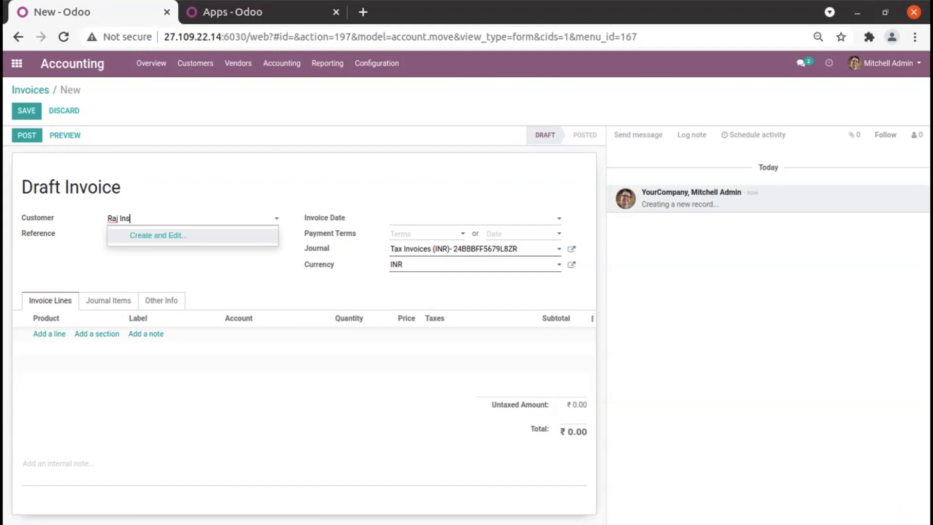
text(ies)
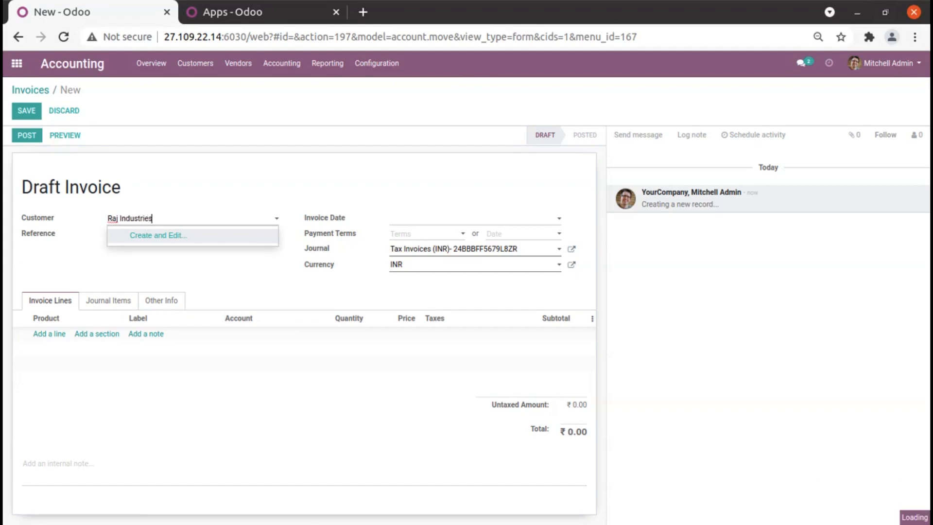
click(146, 239)
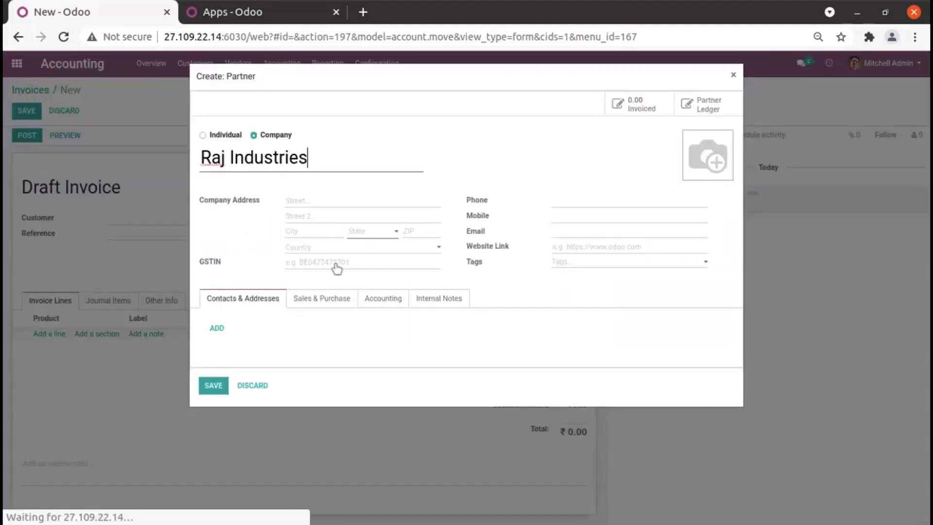
click(365, 235)
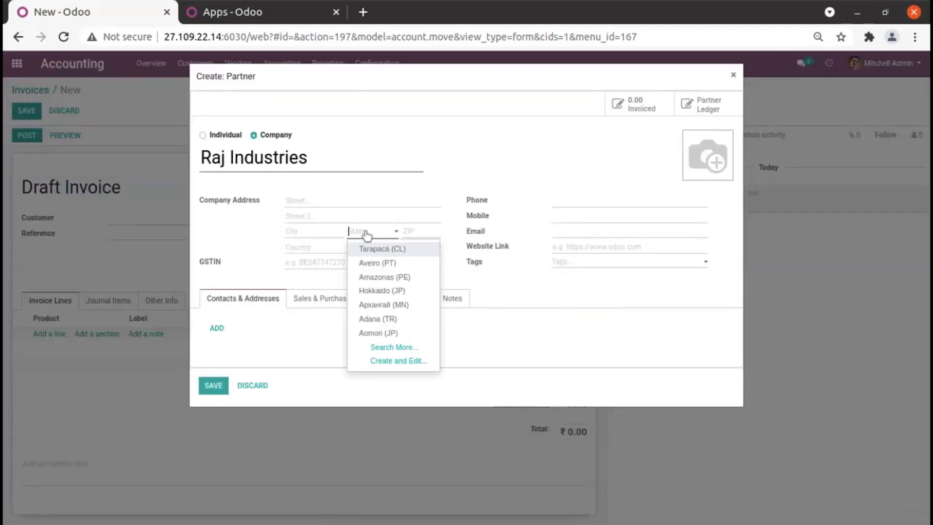
click(323, 253)
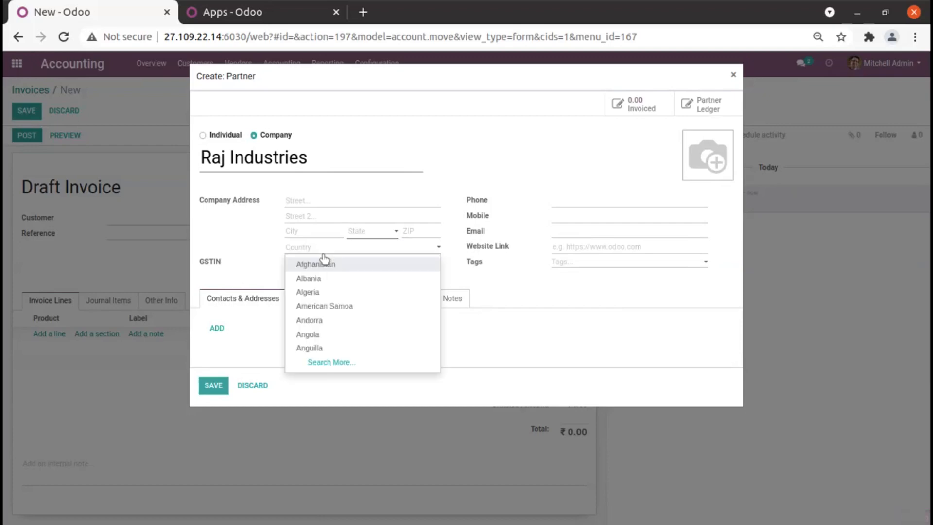
text(Eu)
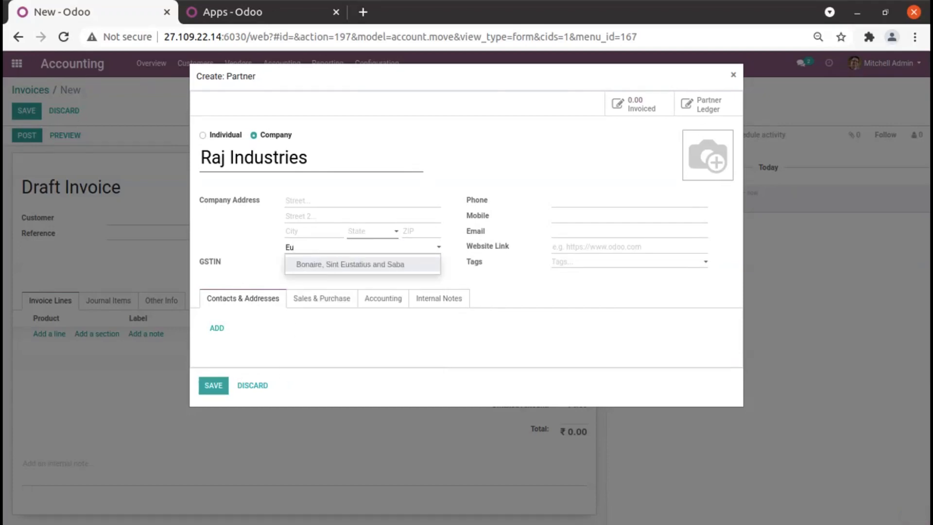
key(BackSpace)
key(BackSpace)
text(Ber)
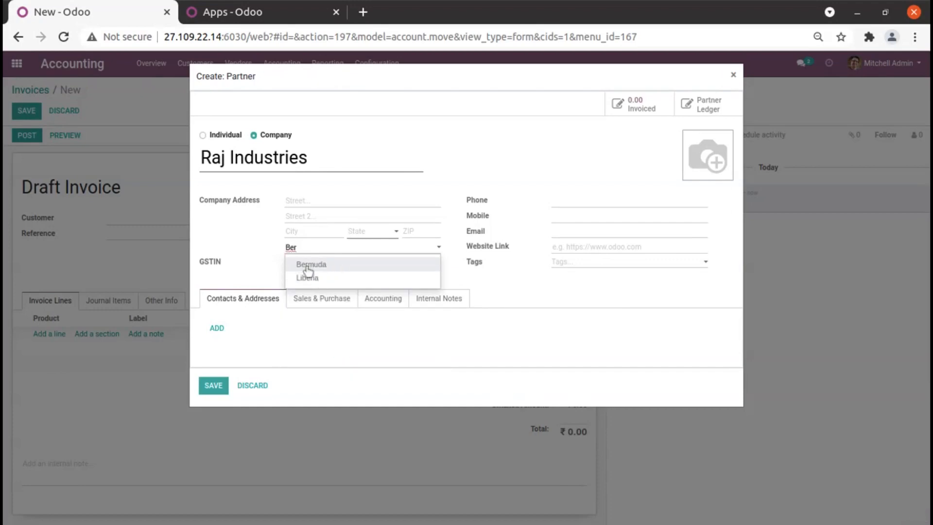
key(BackSpace)
key(BackSpace)
key(BackSpace)
Set the state in Raj Industries' company address to Berkshire (GB) and save the new customer.
click(369, 235)
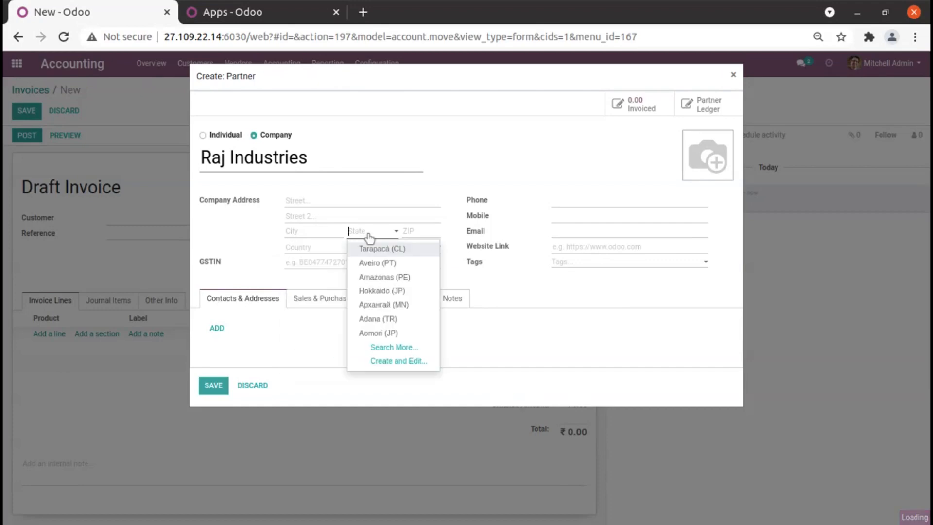
text(Ber)
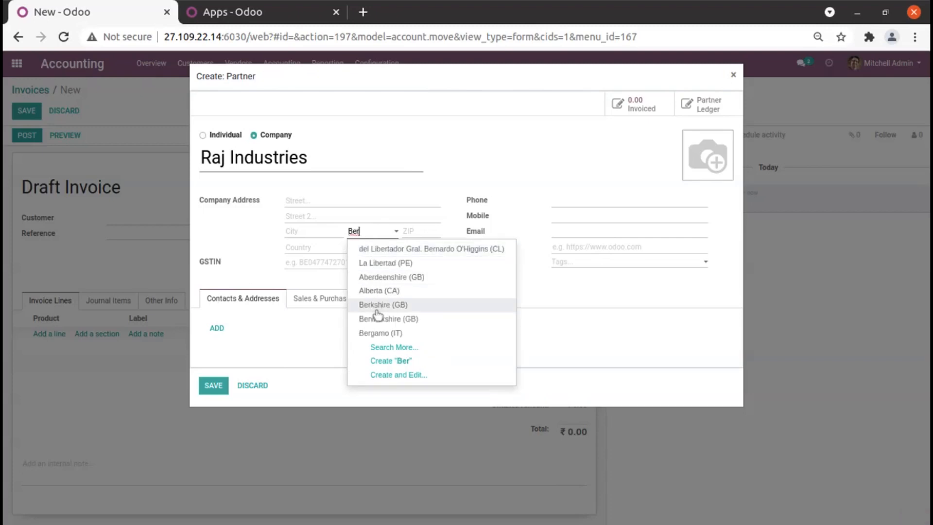
click(383, 305)
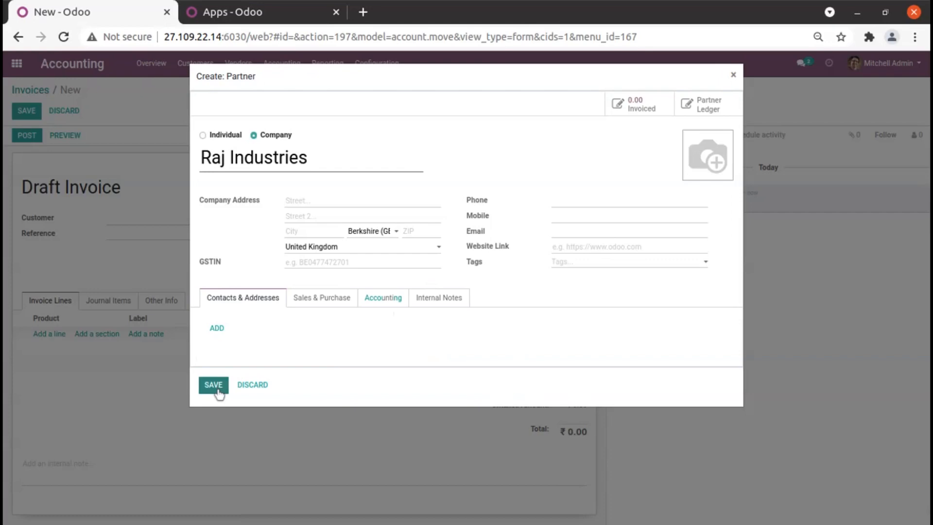
click(216, 389)
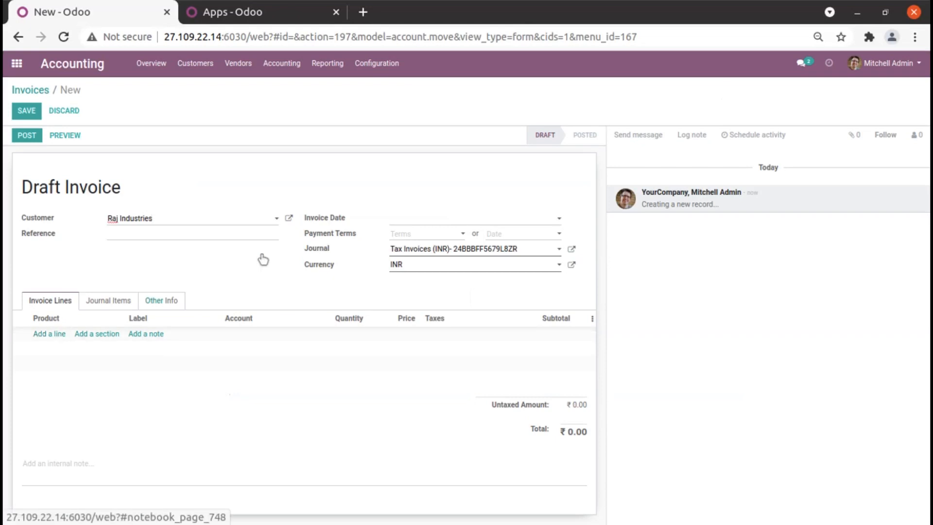
Set the invoice date to 05/05/2021, with payment terms of 30 Days and EUR as the currency.
click(397, 220)
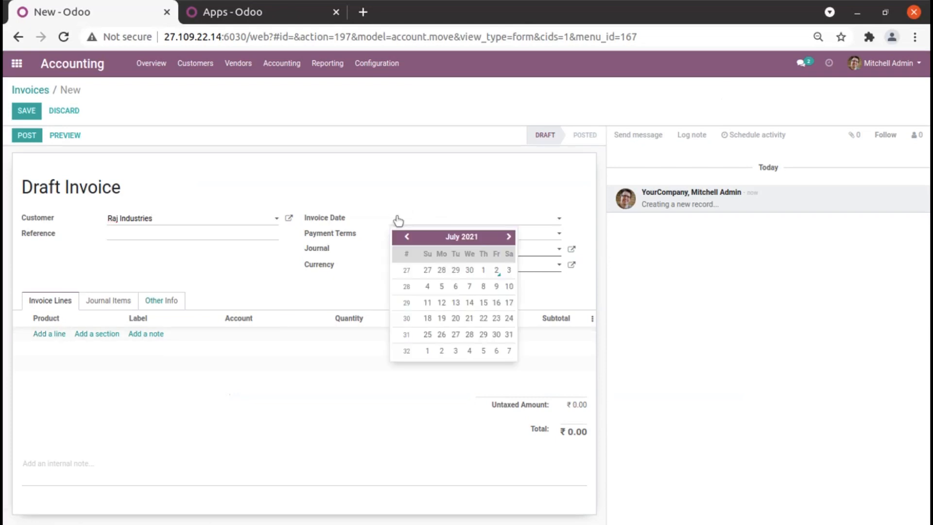
click(410, 239)
click(408, 238)
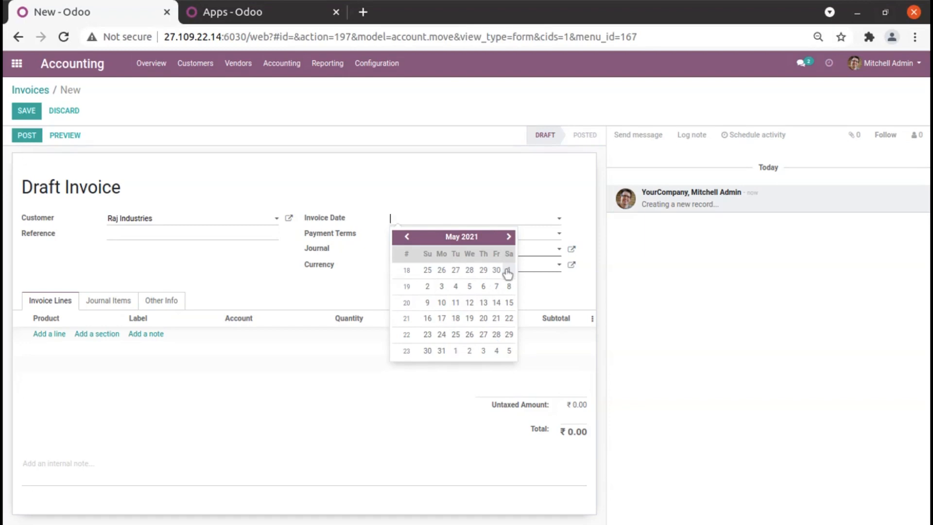
click(469, 287)
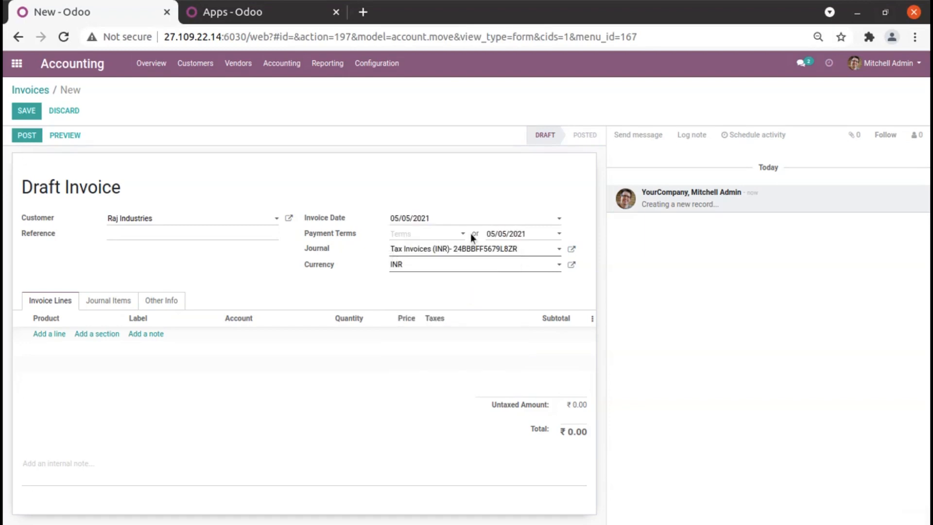
click(432, 236)
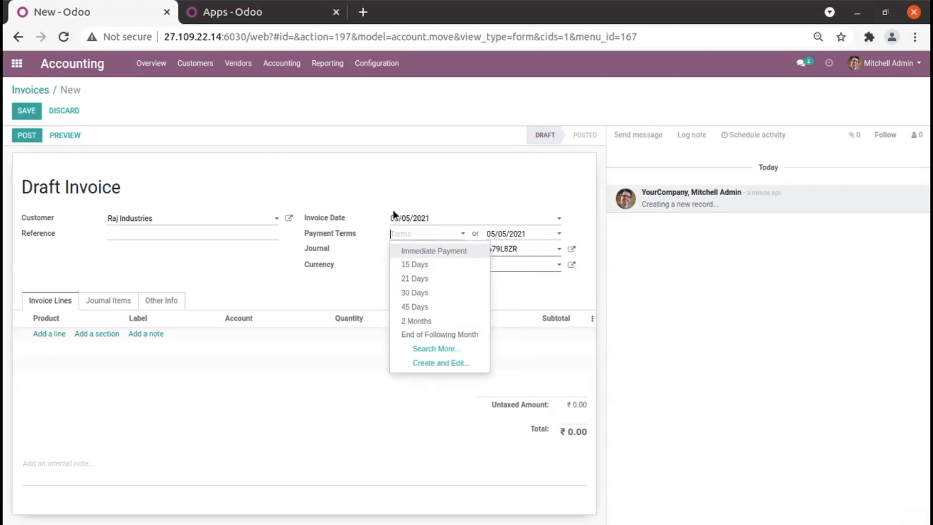
click(415, 293)
click(415, 270)
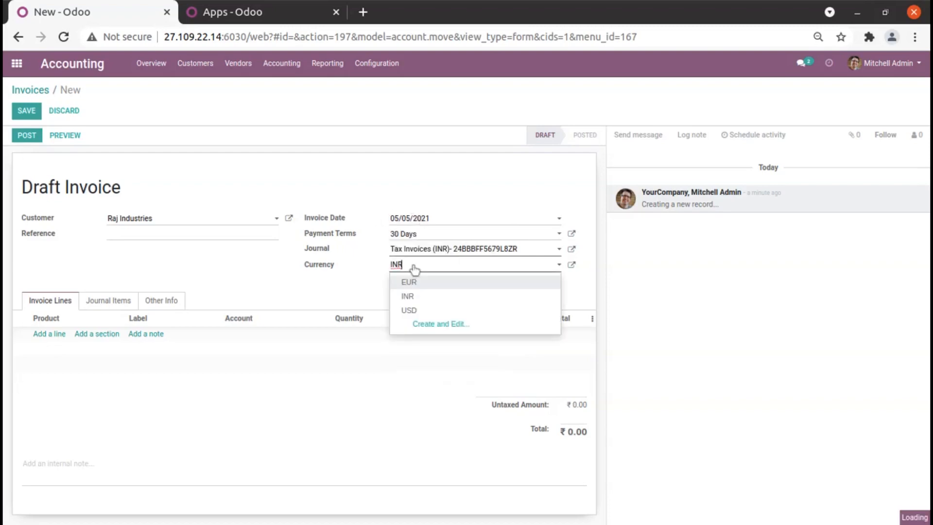
click(422, 286)
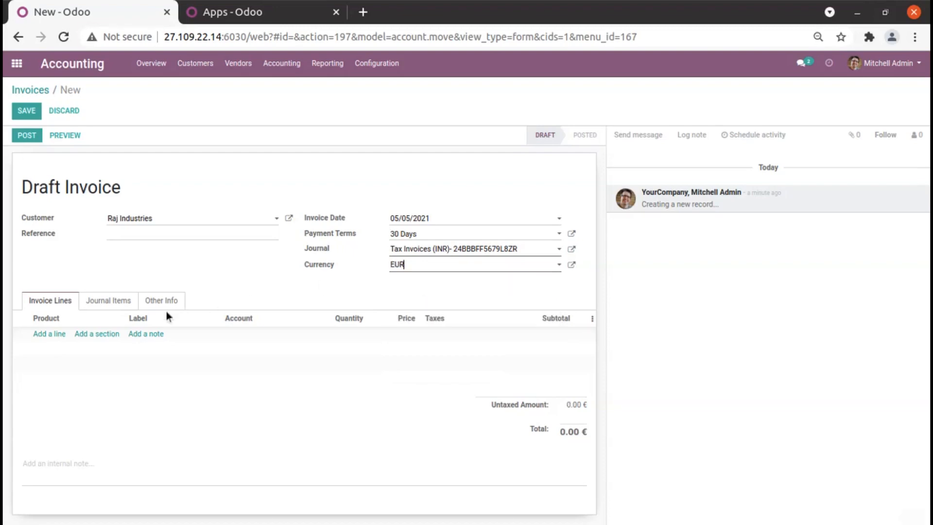
Add an invoice line for the product SCS, then save and post the invoice.
click(50, 334)
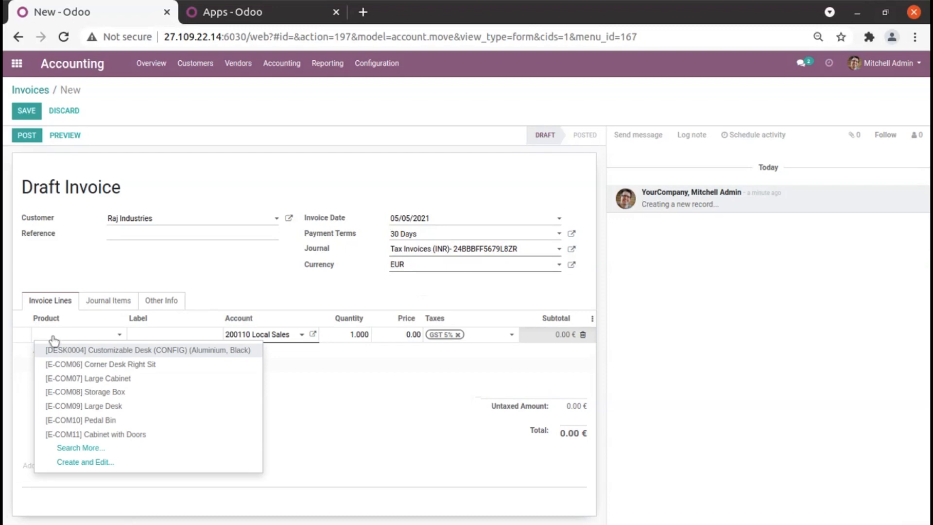
text(SC)
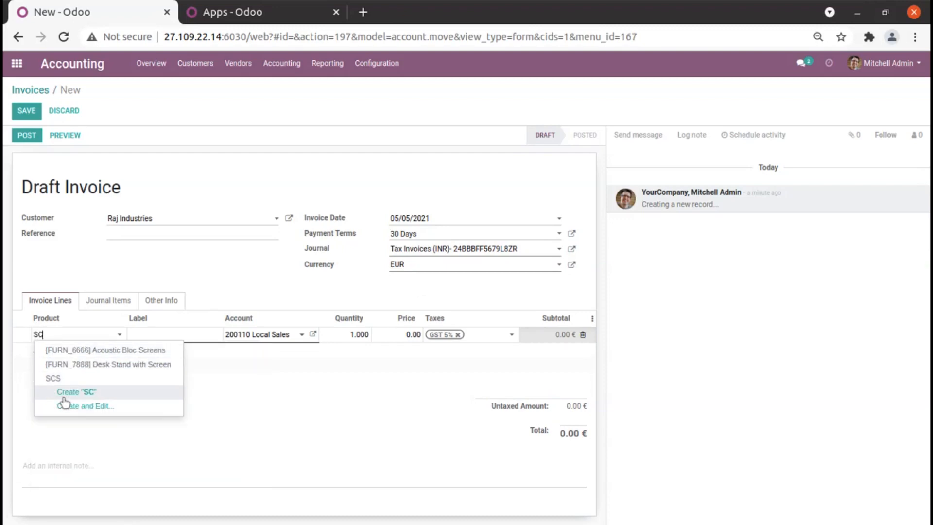
click(64, 381)
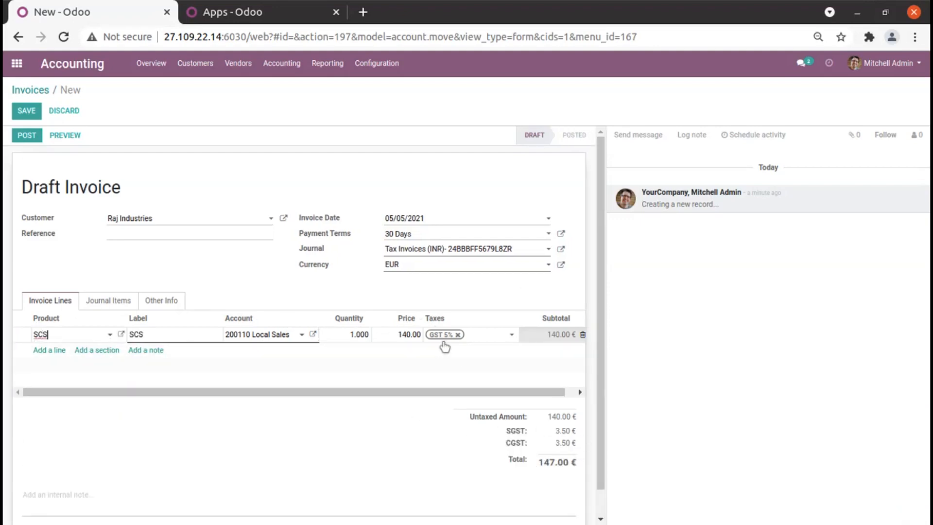
click(26, 111)
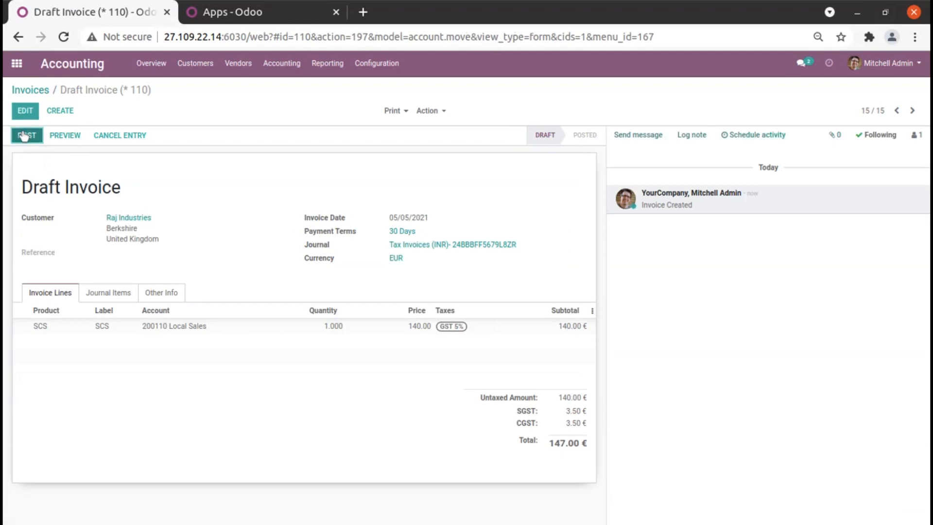
click(22, 139)
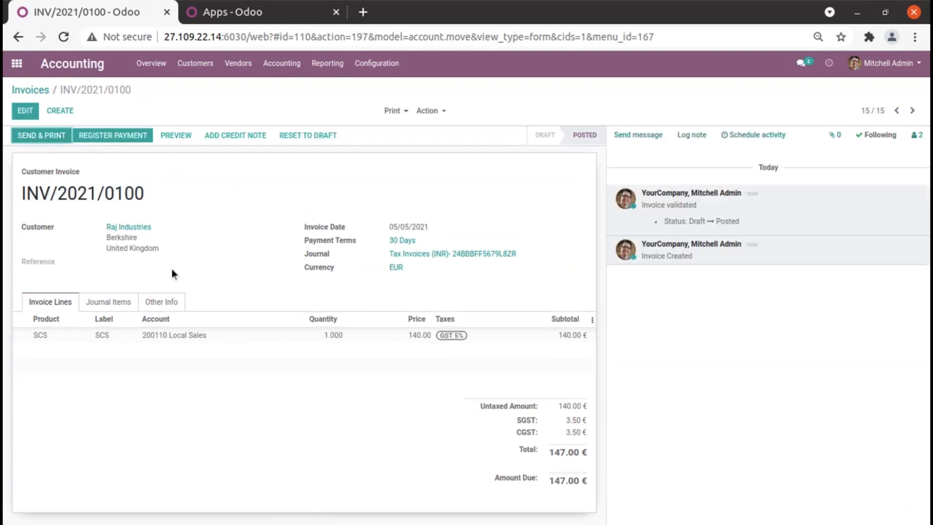
Create another customer invoice from the invoice list and select Raj Industries as its customer.
click(26, 92)
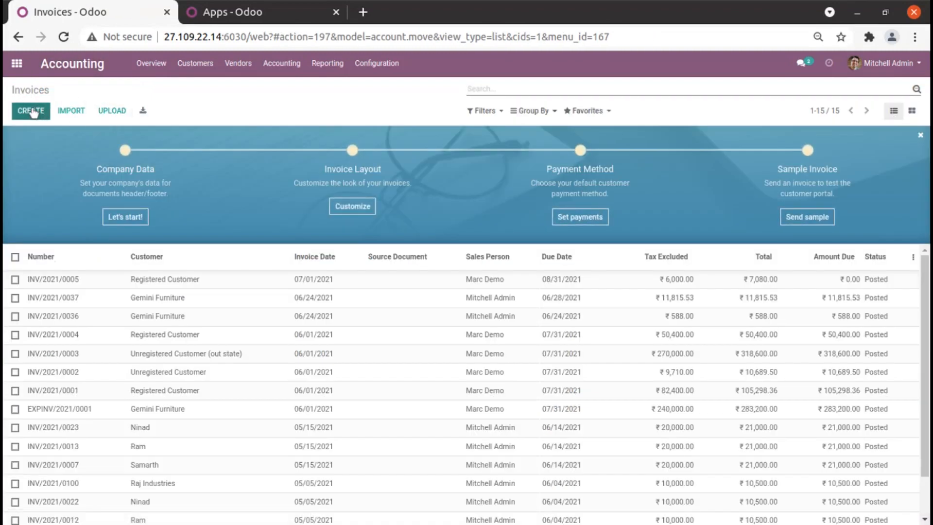
click(30, 112)
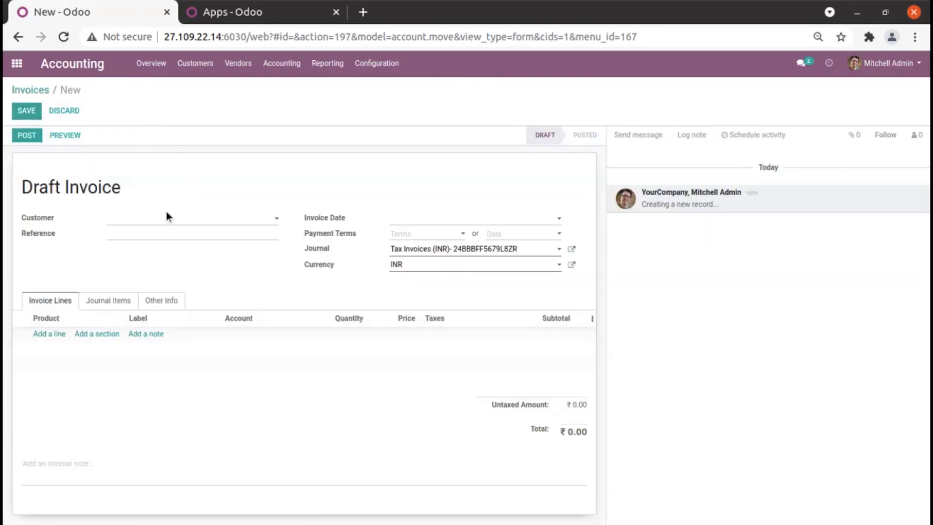
click(141, 223)
text(R)
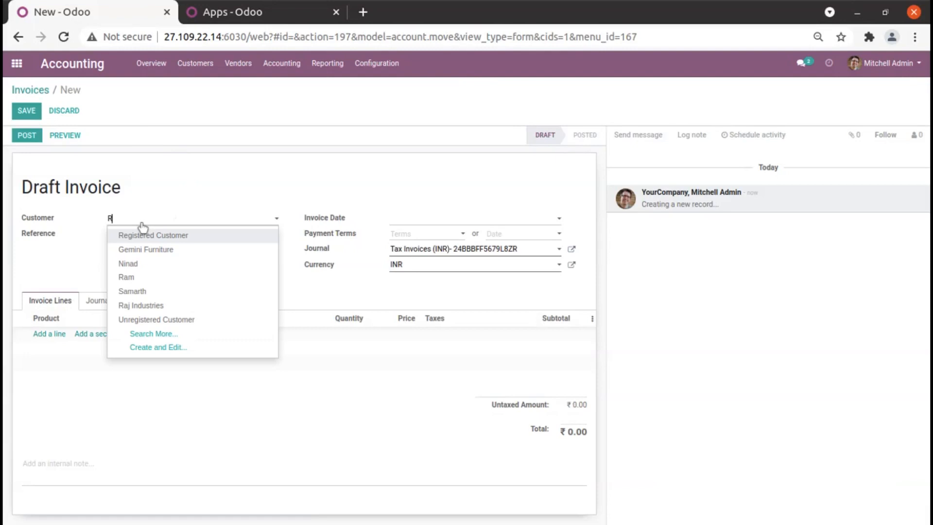
text(a)
click(141, 250)
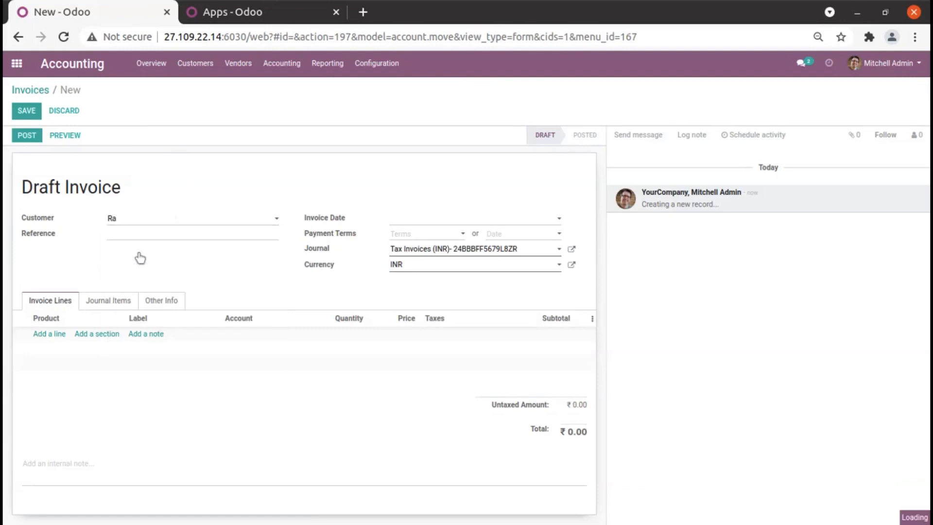
Date the second invoice 05/15/2021 and give it 30 Days payment terms and the EUR currency.
click(416, 220)
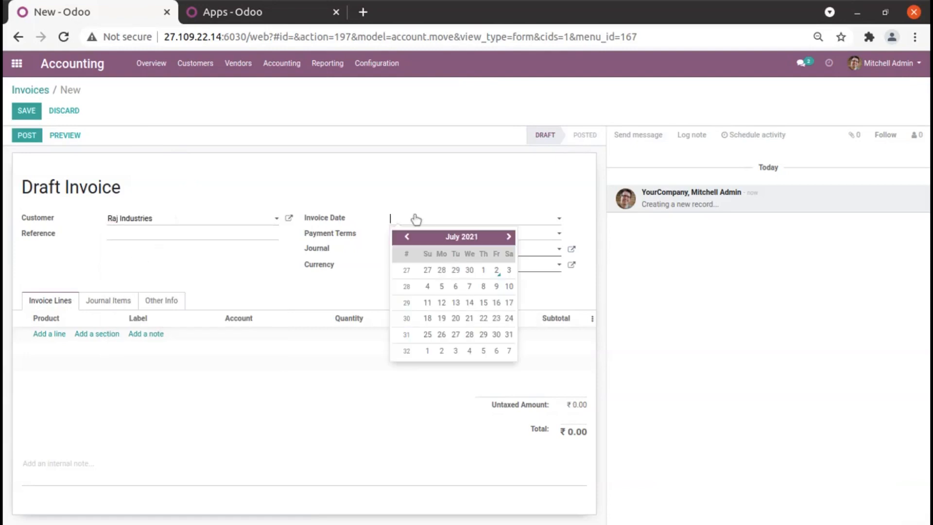
click(407, 237)
click(407, 237)
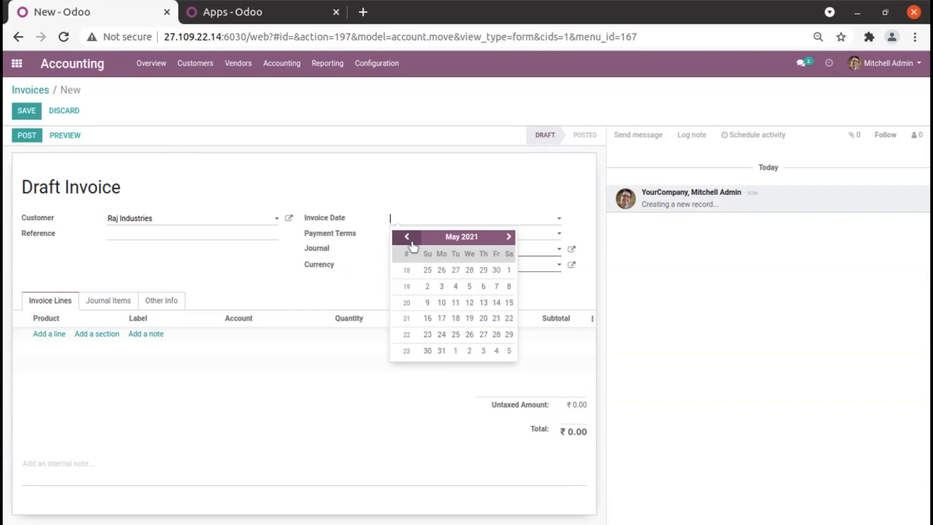
click(509, 303)
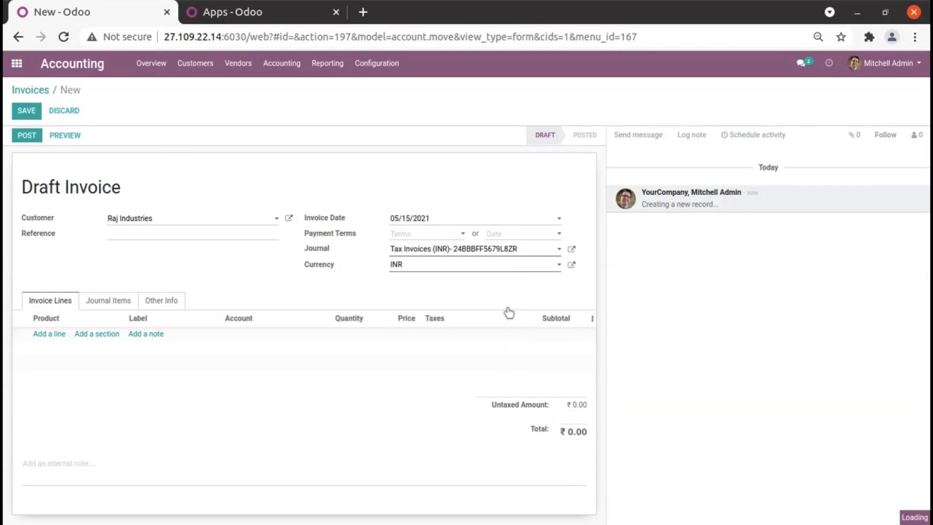
click(428, 234)
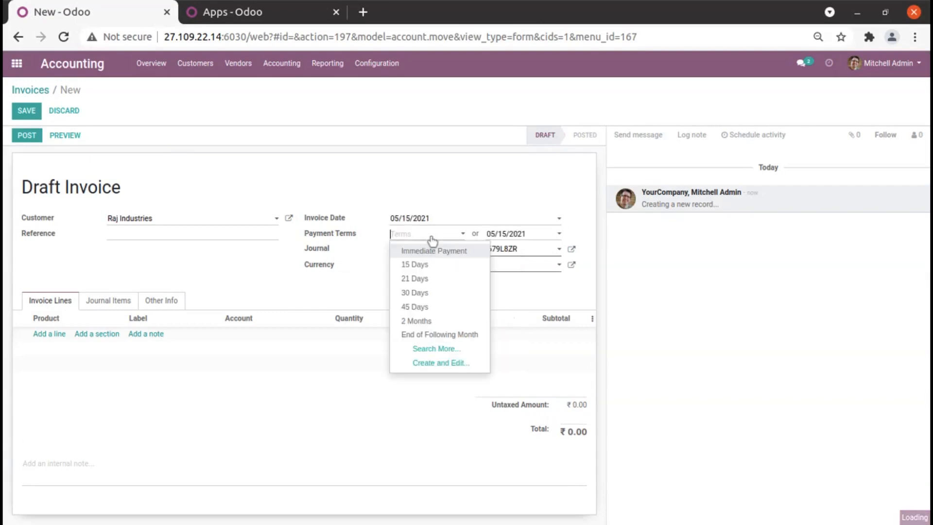
click(433, 294)
click(416, 267)
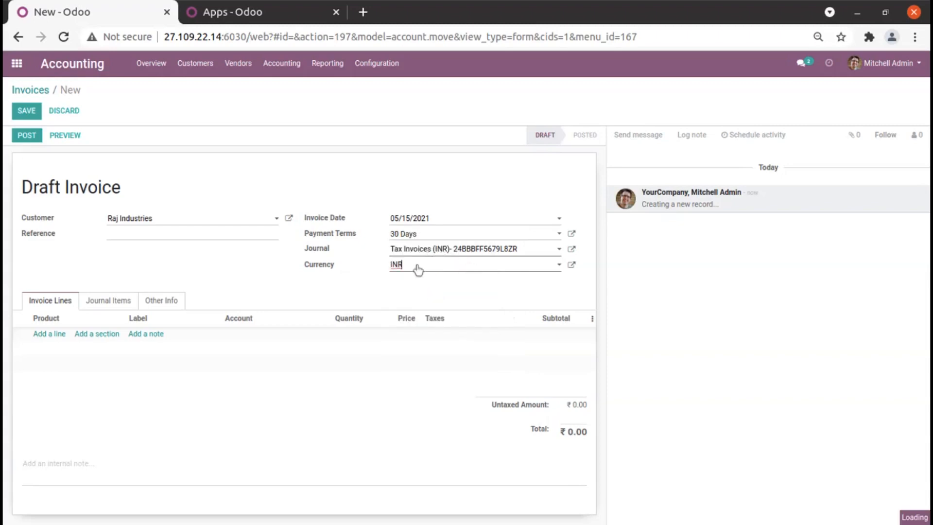
click(411, 282)
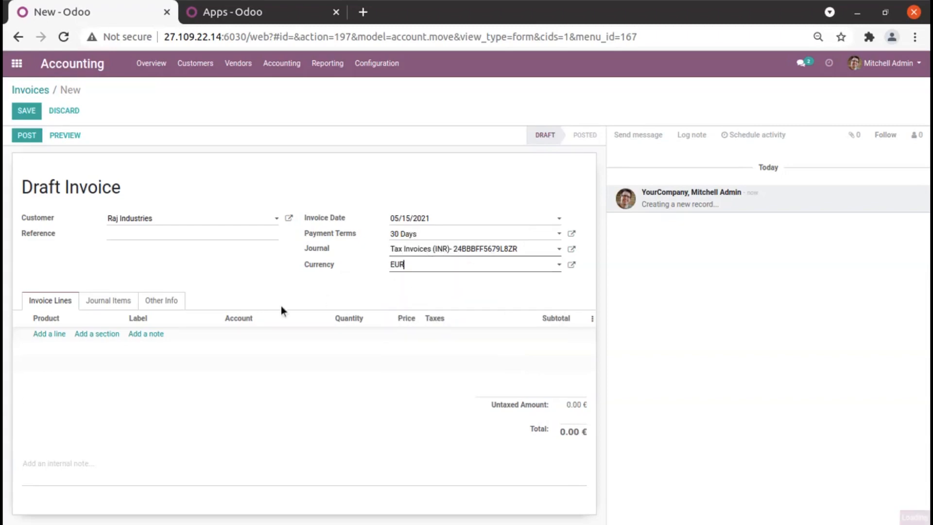
Add a line for the product SCS with quantity 3 to the second invoice and post it.
click(56, 333)
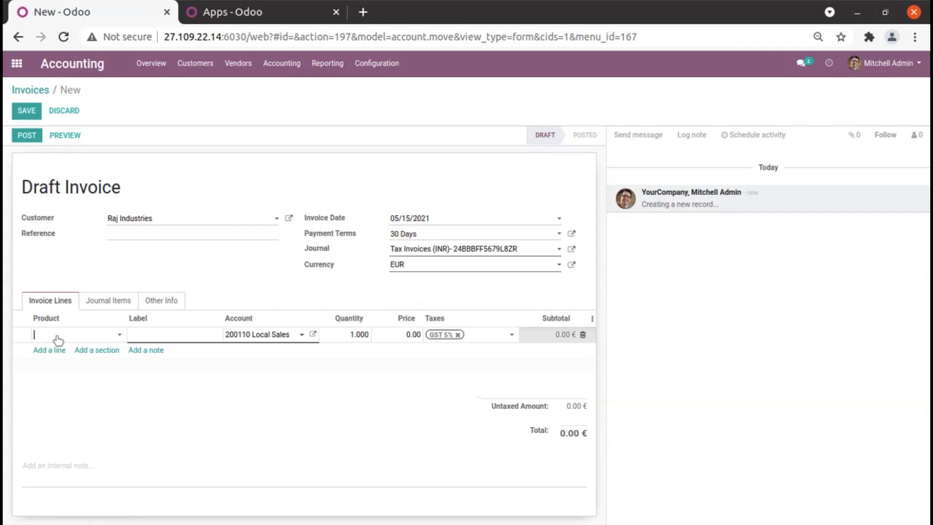
click(64, 336)
text(scs)
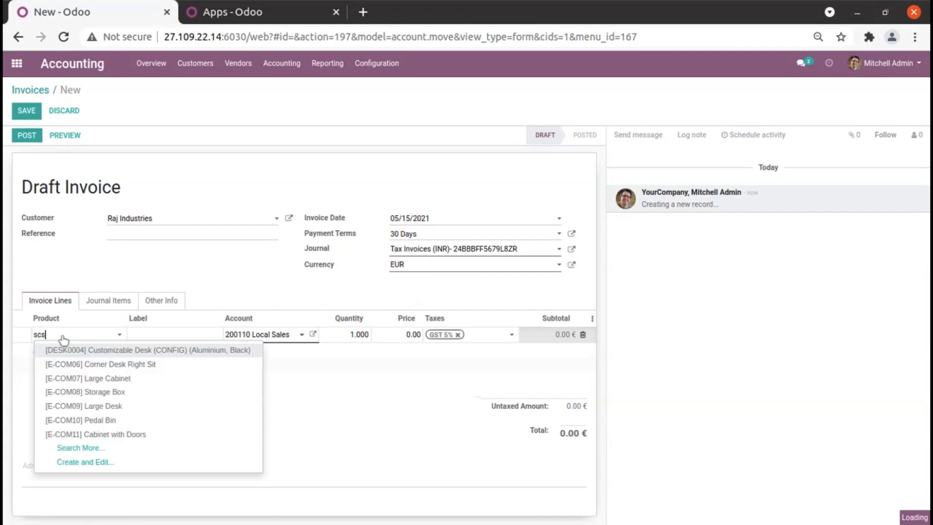
click(78, 351)
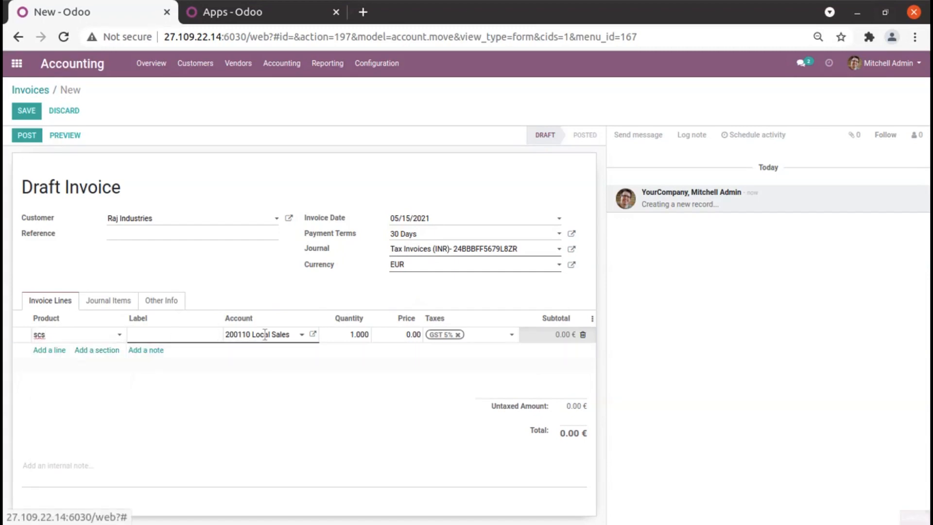
click(350, 336)
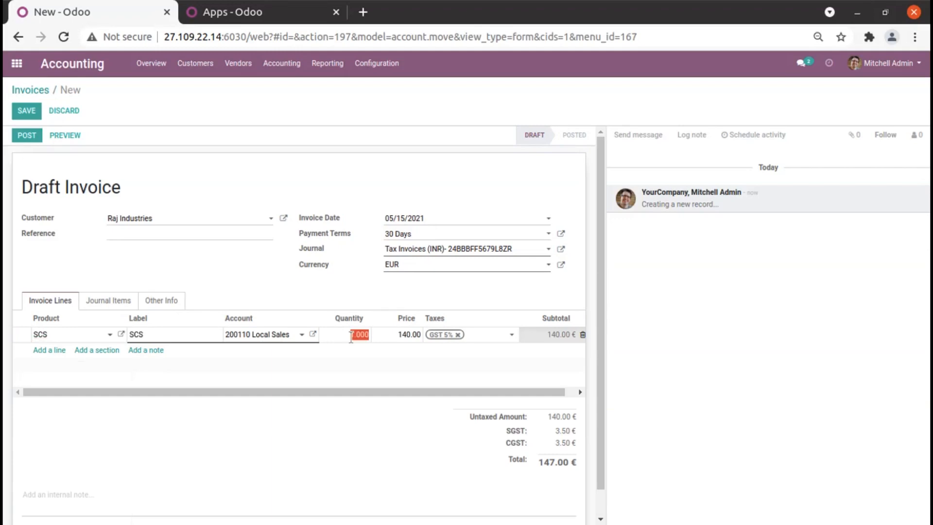
click(173, 266)
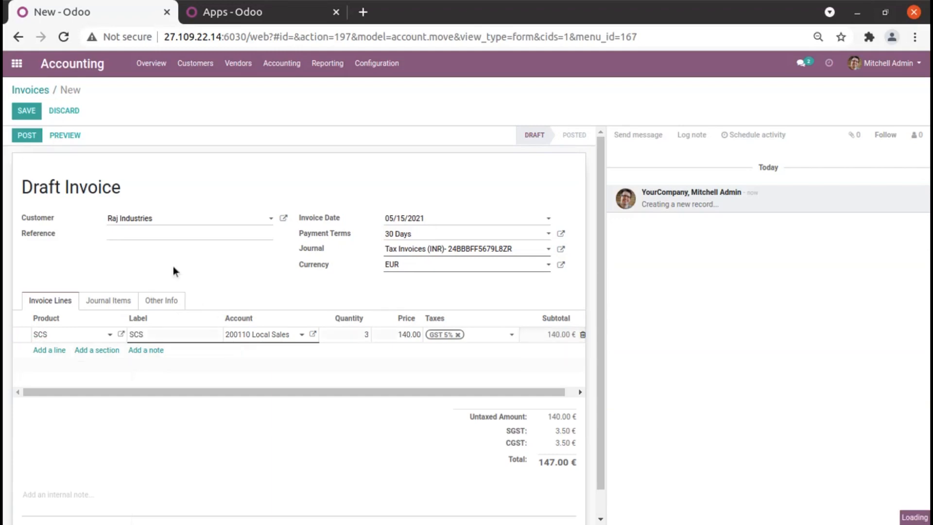
click(29, 138)
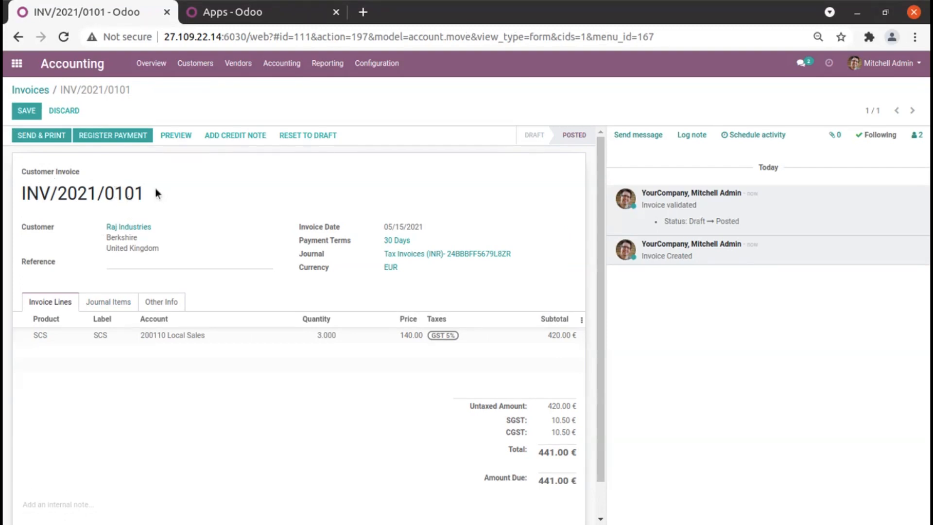
Open the customer invoices list and sort it by invoice number in descending order.
click(194, 63)
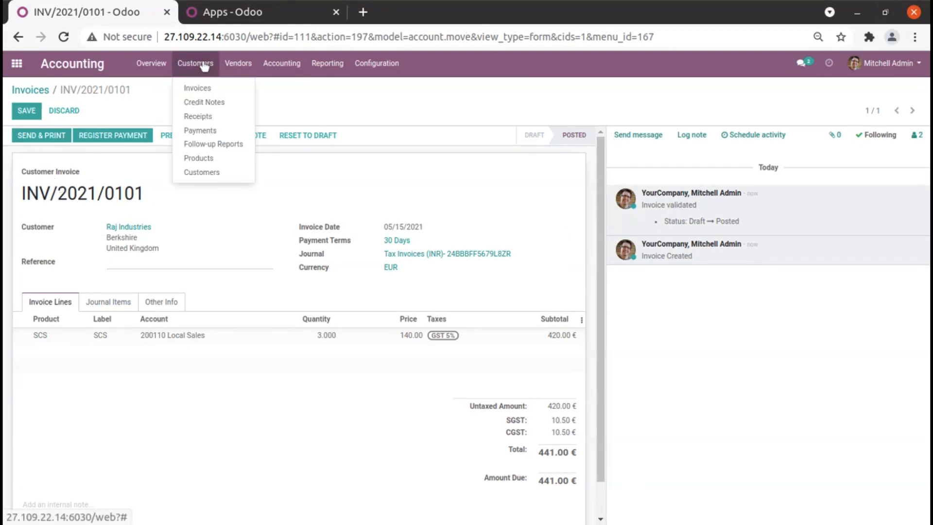
click(201, 92)
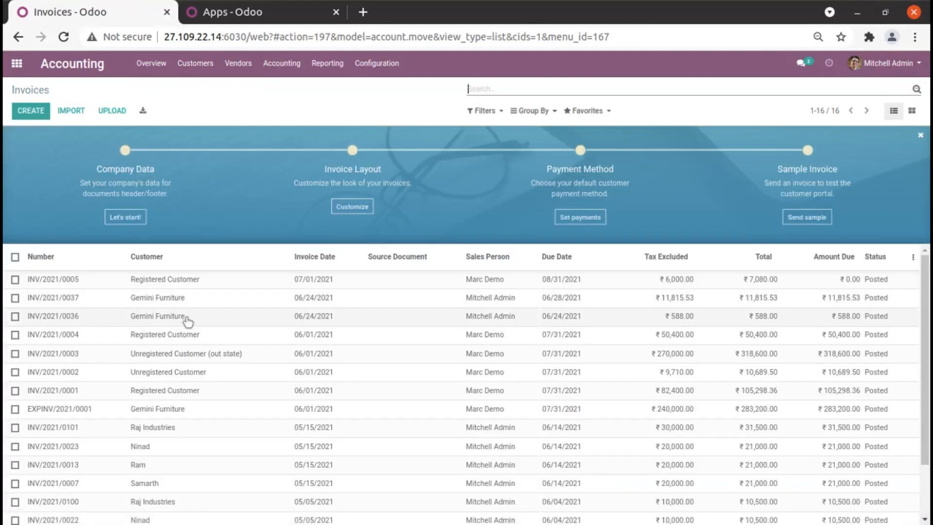
click(76, 256)
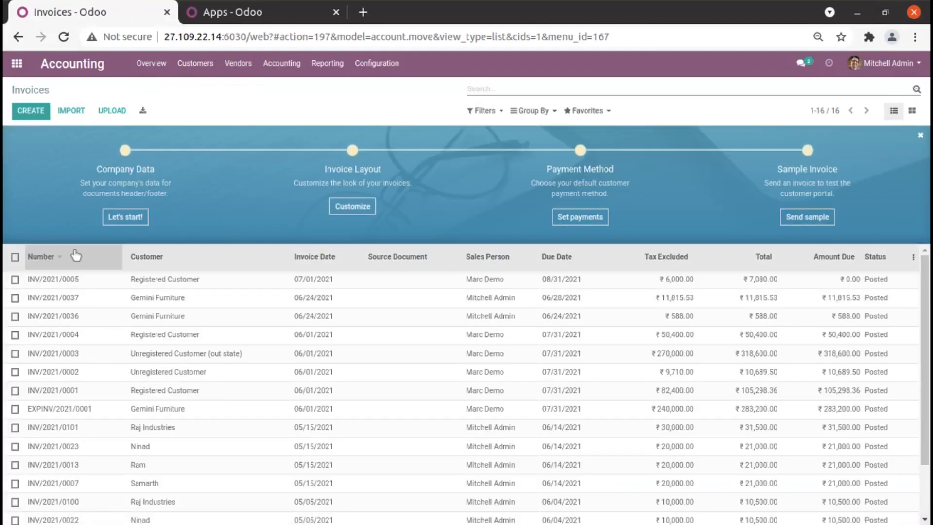
click(74, 255)
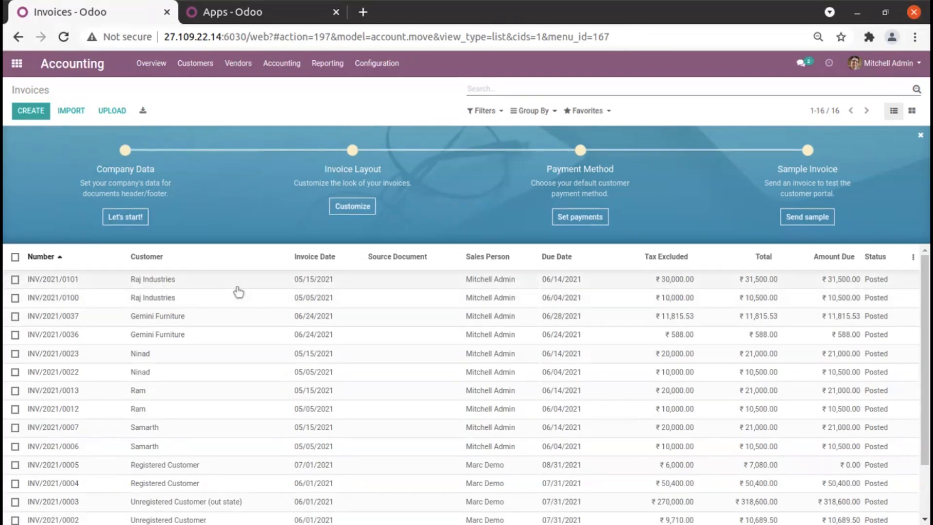
Open the exchange rates list of the EUR currency from the accounting currencies.
click(376, 64)
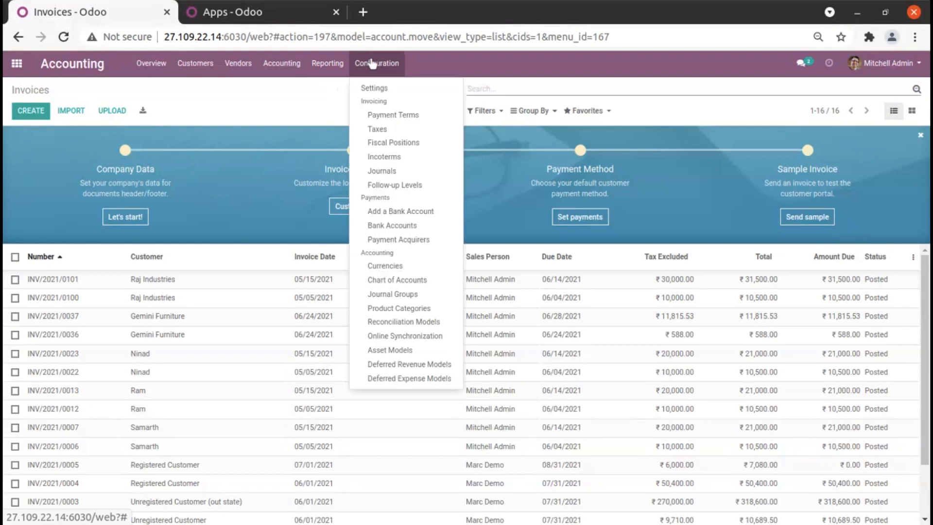
click(397, 269)
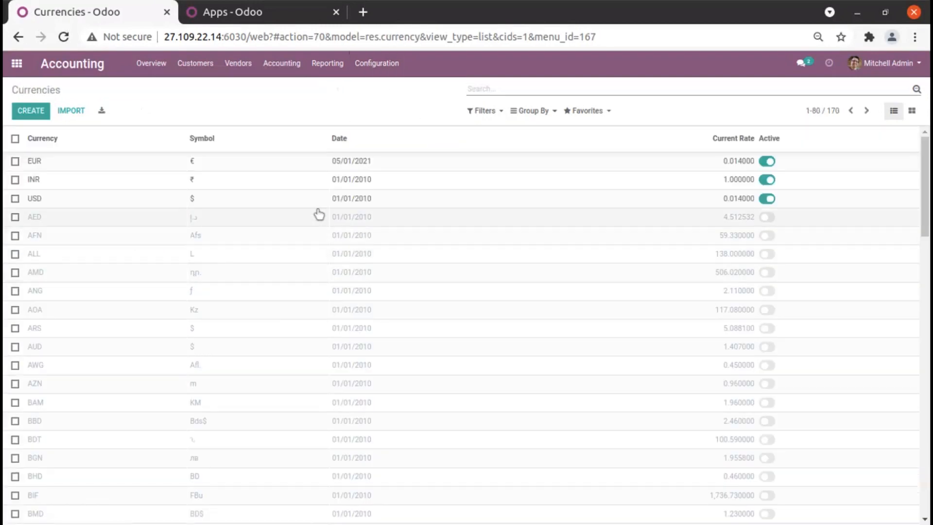
click(236, 164)
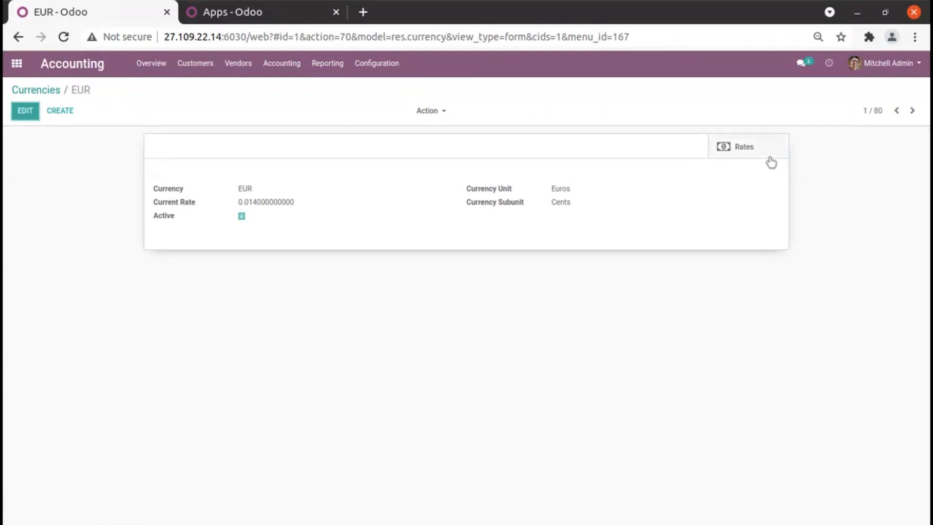
click(735, 146)
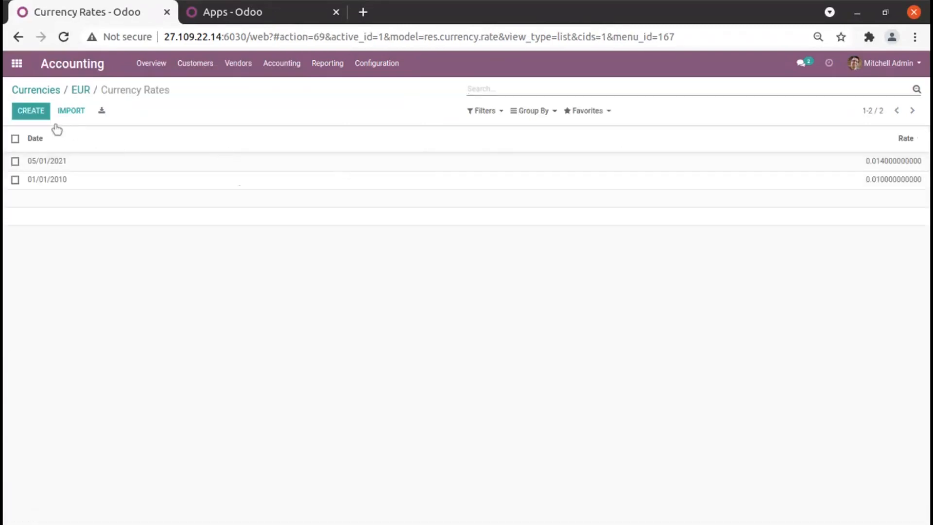
Add a EUR exchange rate of 0.018 dated 06/01/2021 and save it.
click(31, 110)
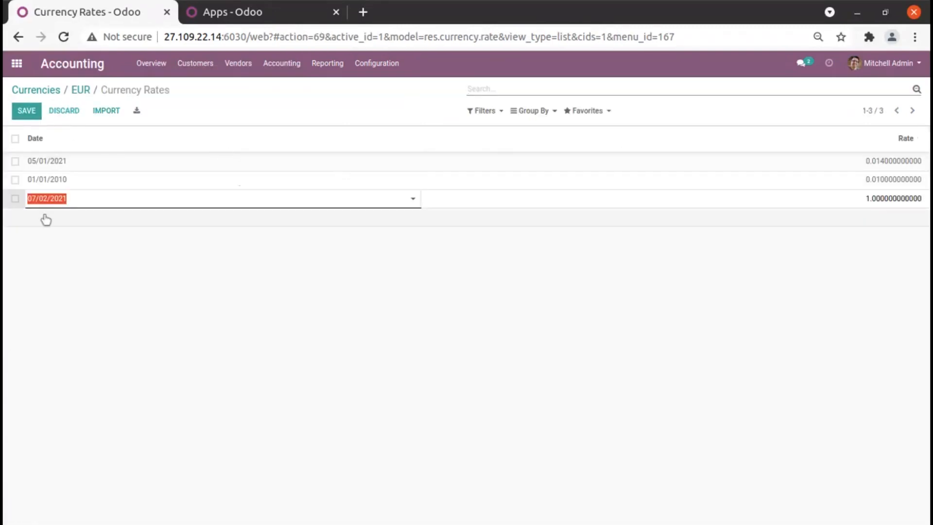
click(53, 205)
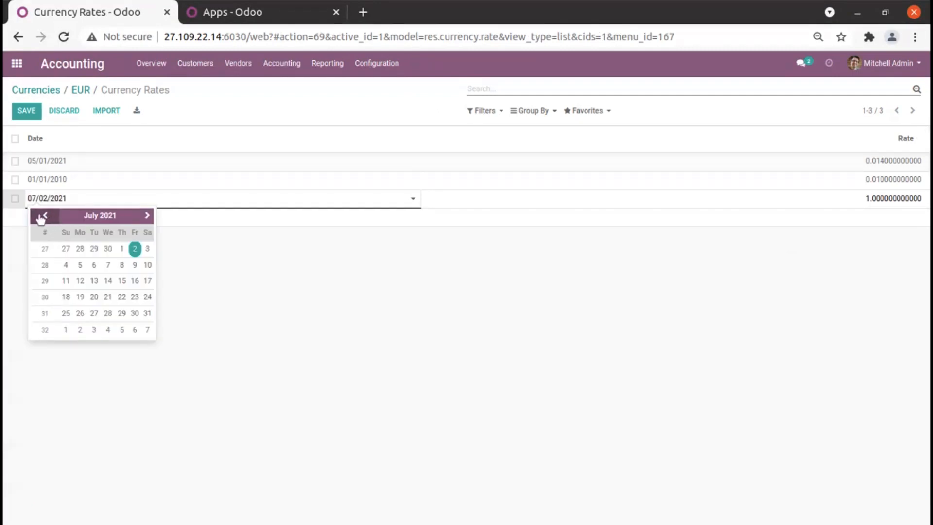
click(42, 217)
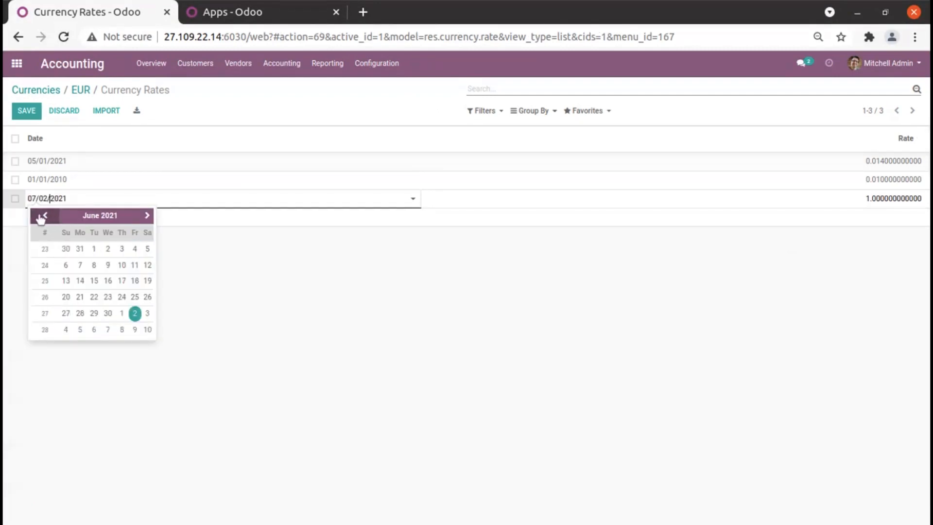
click(95, 248)
click(848, 203)
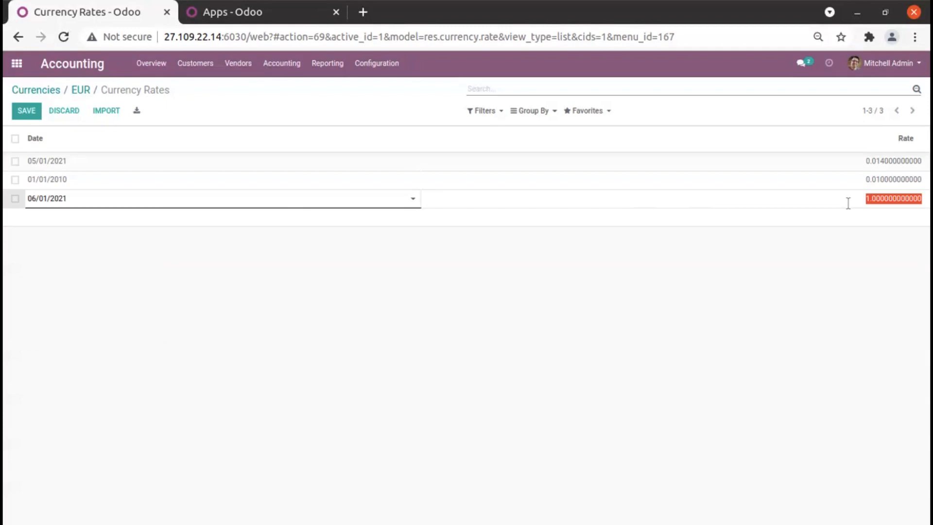
text(0)
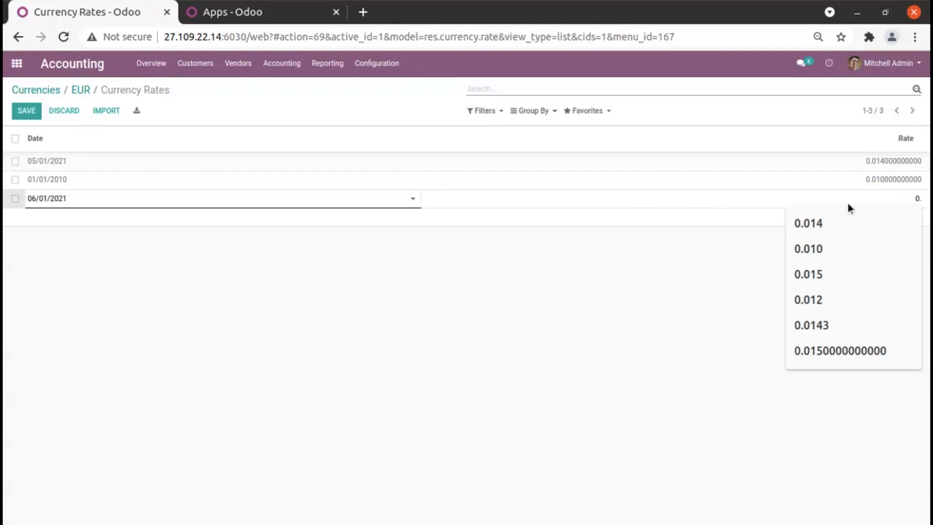
text(.018)
click(602, 264)
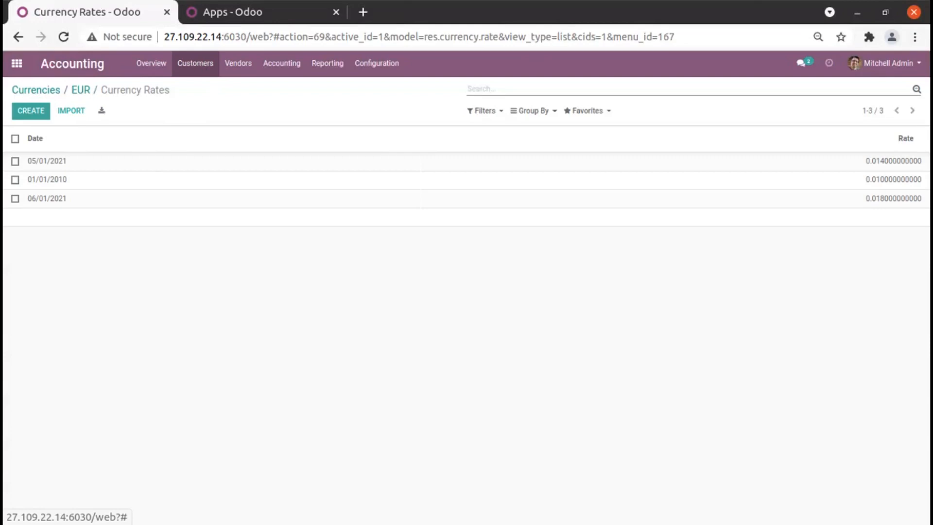
Activate the developer mode in the general settings.
click(23, 58)
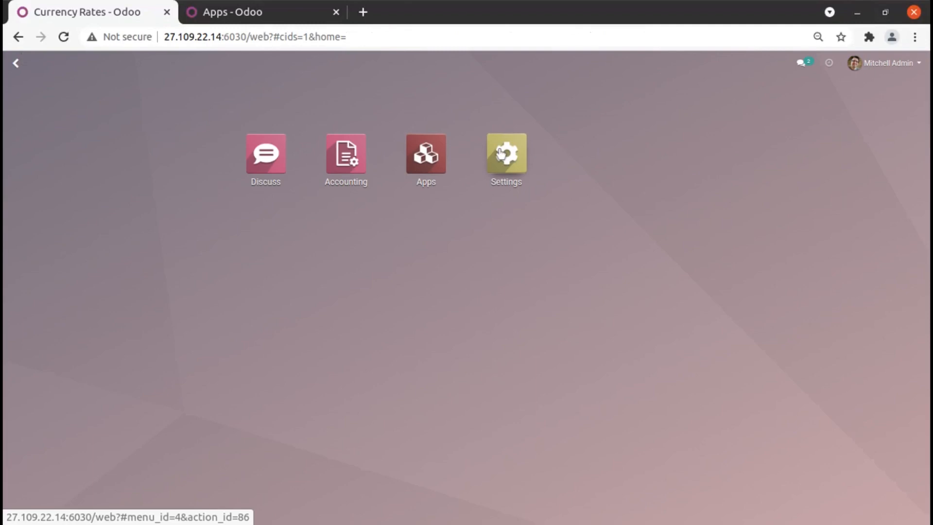
click(501, 154)
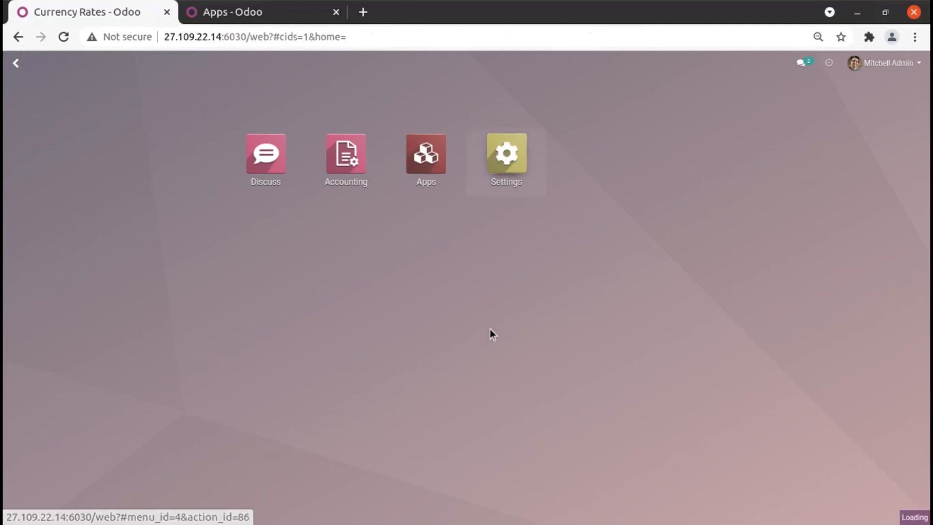
scroll(508, 371, down, 20)
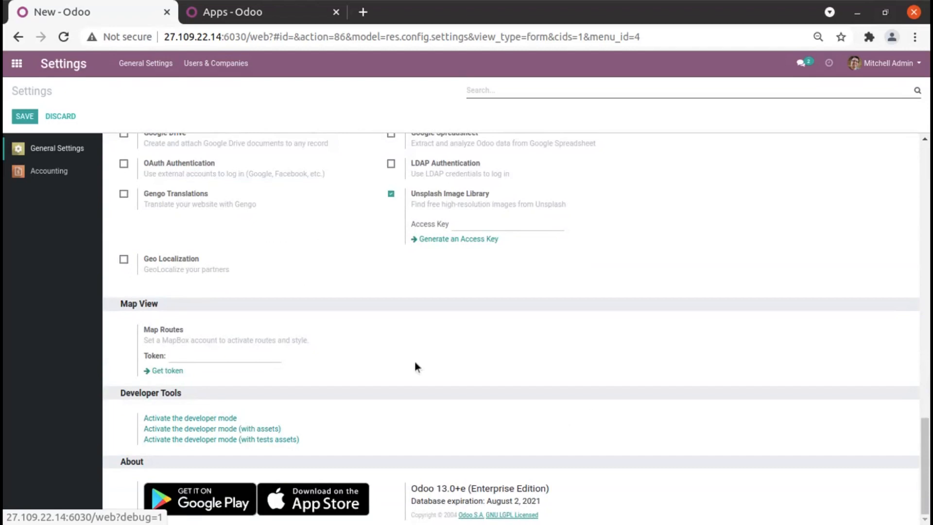
click(200, 420)
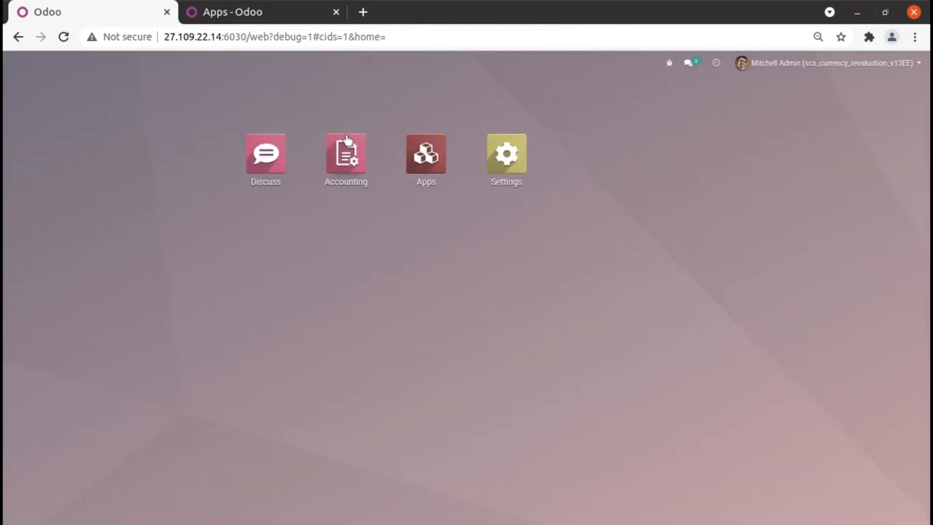
Sort the customer invoices by number in descending order and open the Raj Industries invoice dated 05/15/2021.
click(346, 140)
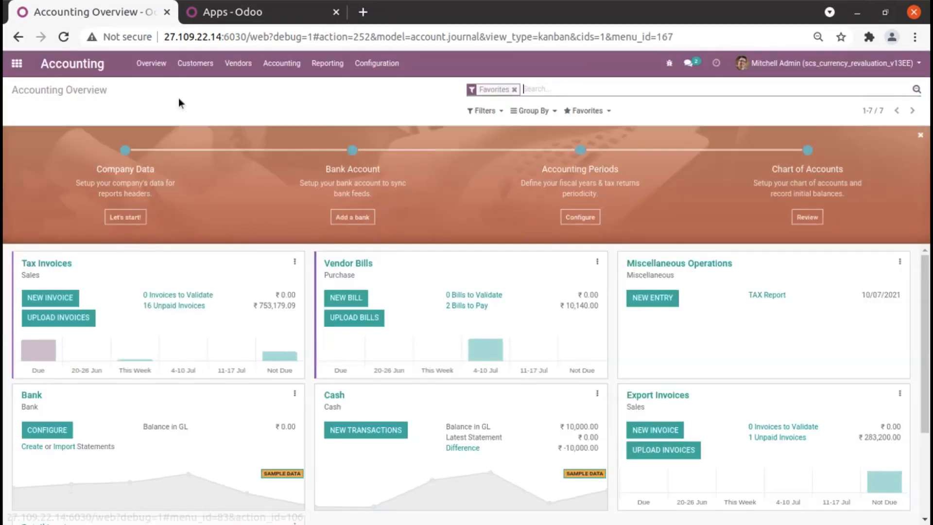
click(190, 67)
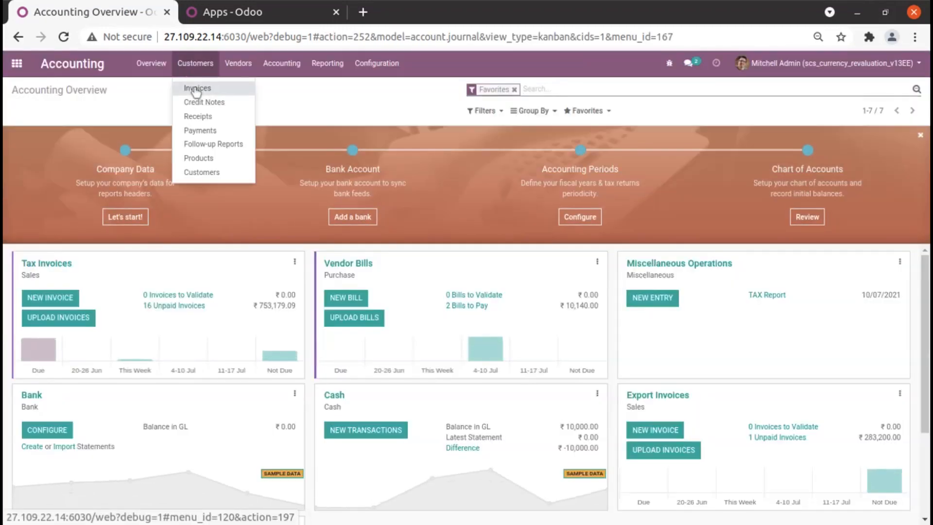
click(195, 88)
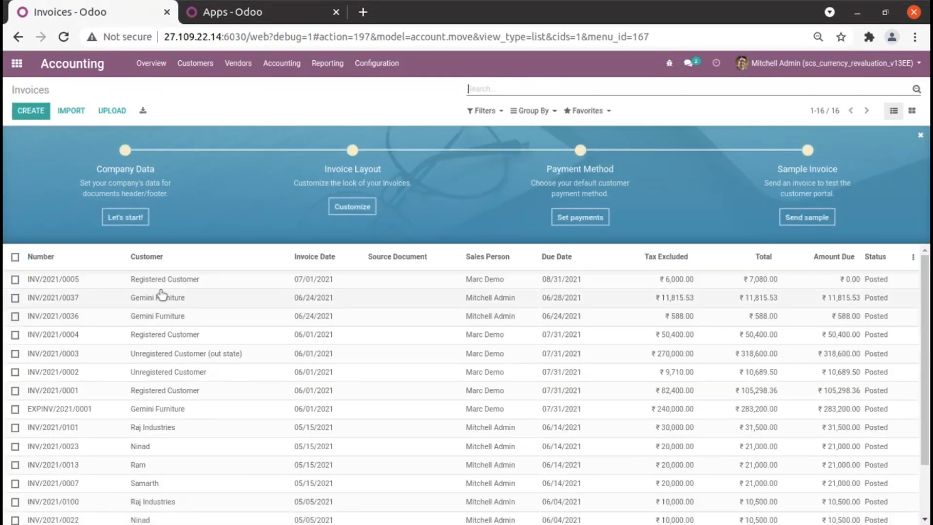
click(65, 251)
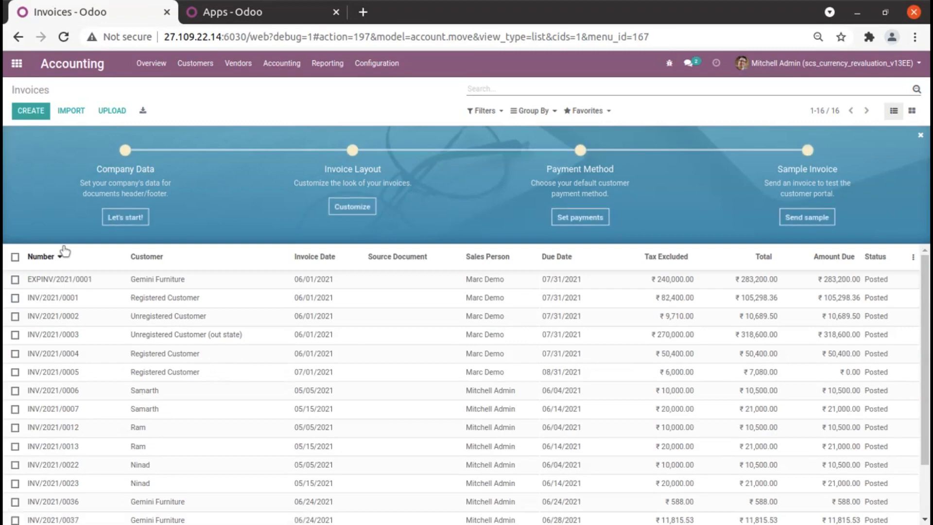
click(64, 247)
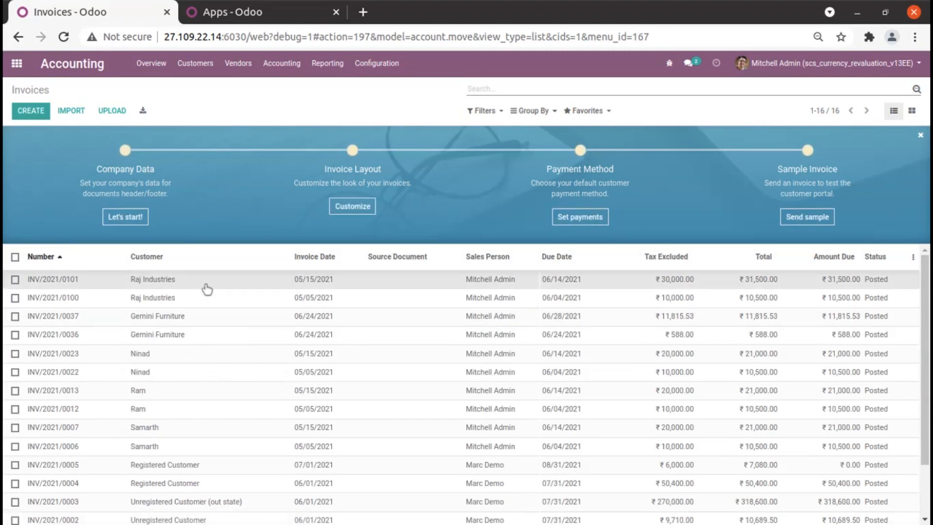
click(90, 281)
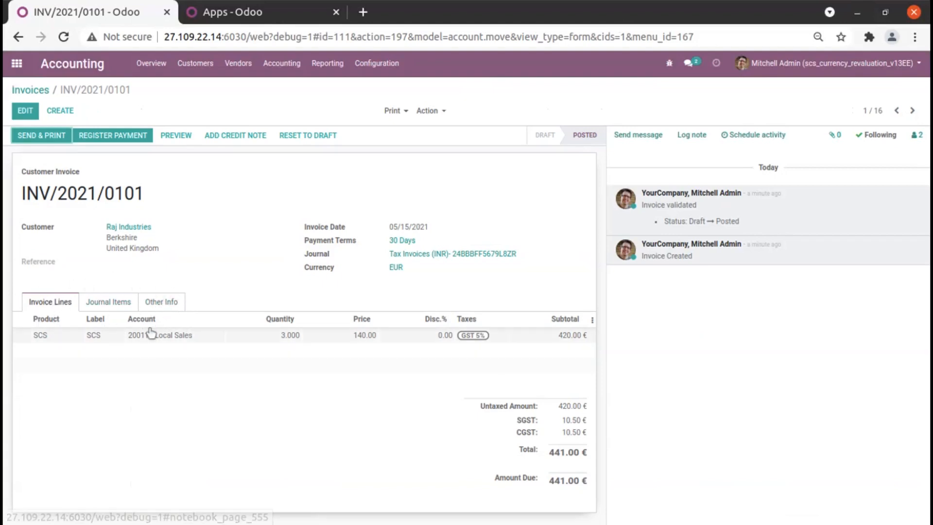
Open the list of Scheduled Actions in the technical settings.
click(16, 63)
click(504, 160)
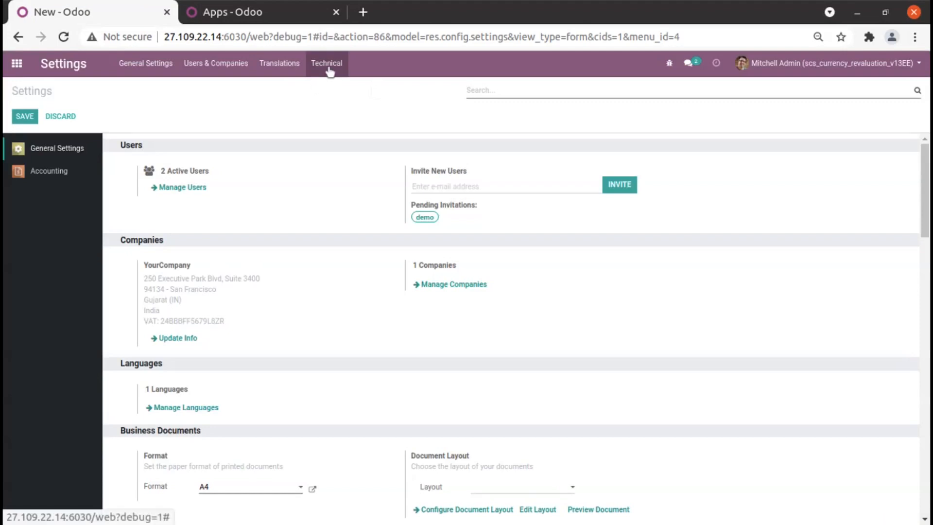
click(329, 71)
scroll(346, 257, down, 5)
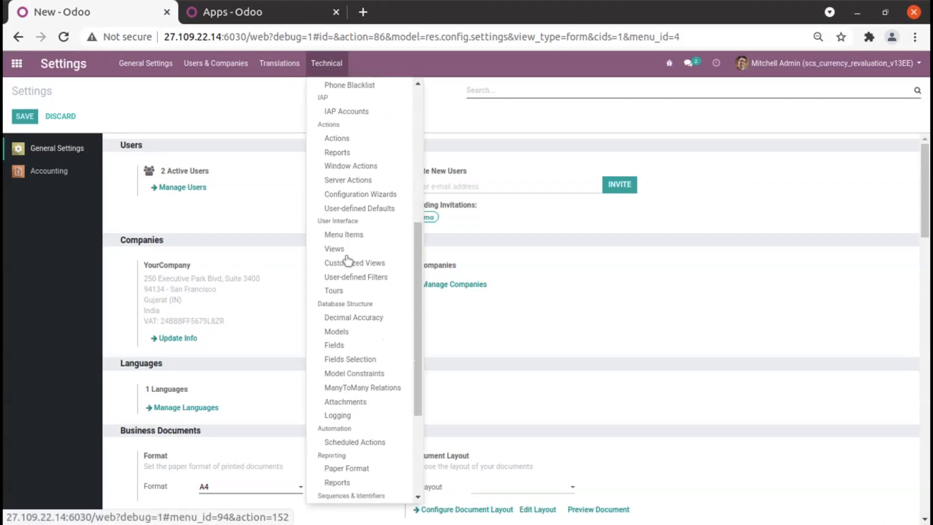
scroll(347, 260, down, 4)
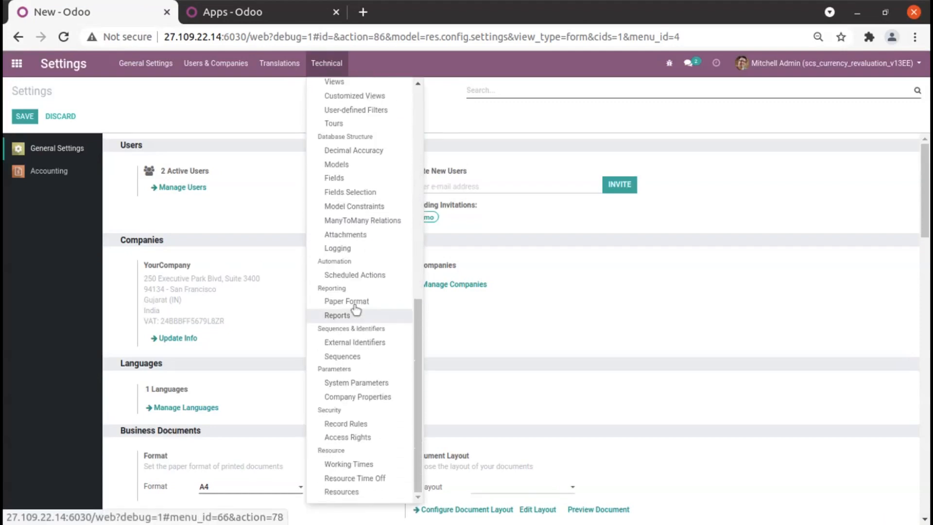
click(354, 276)
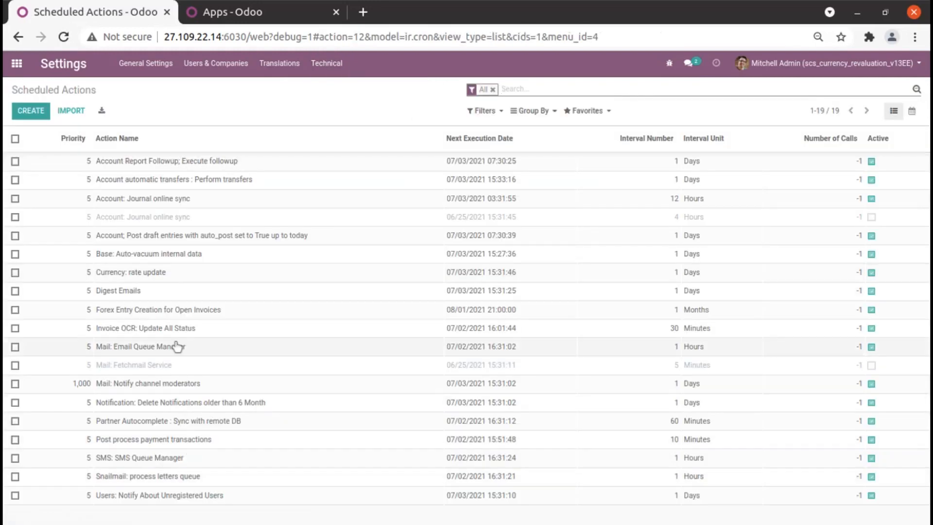
Open the scheduled action Forex Entry Creation for Open Invoices and run it manually.
click(136, 315)
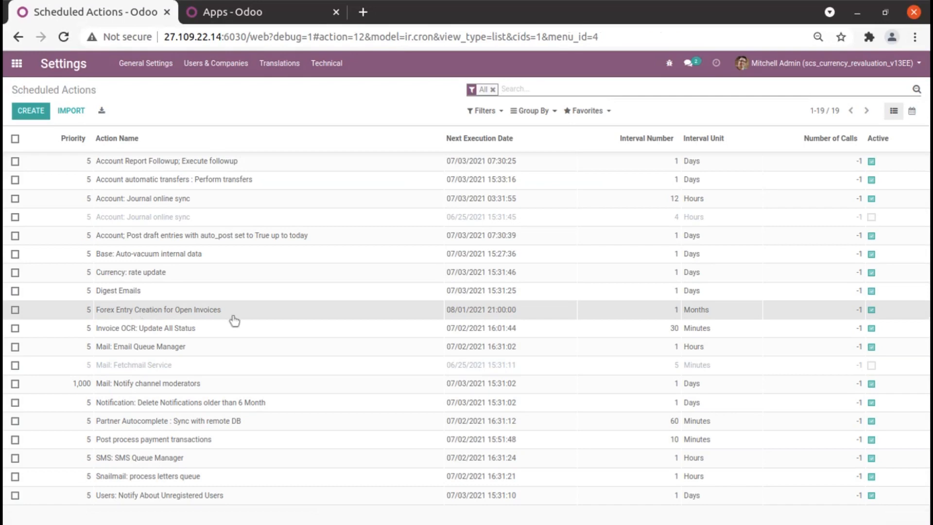
click(153, 315)
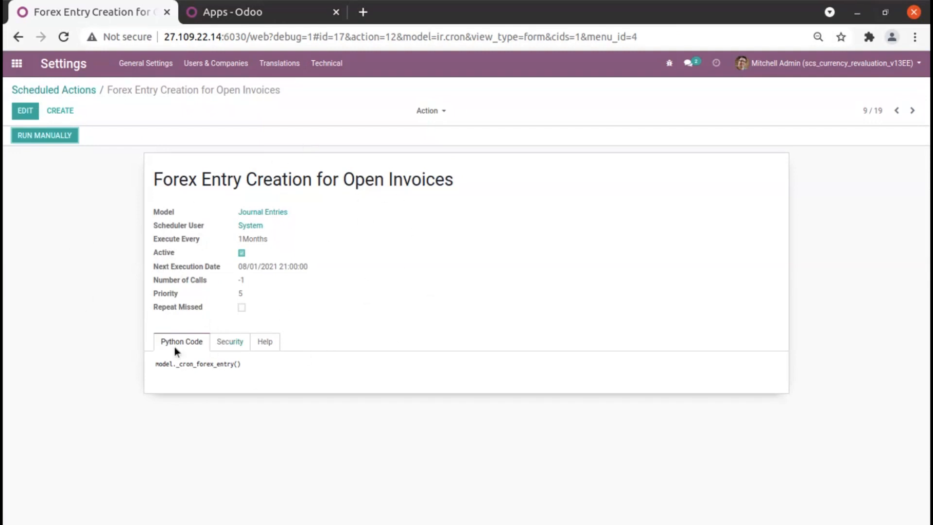
click(52, 138)
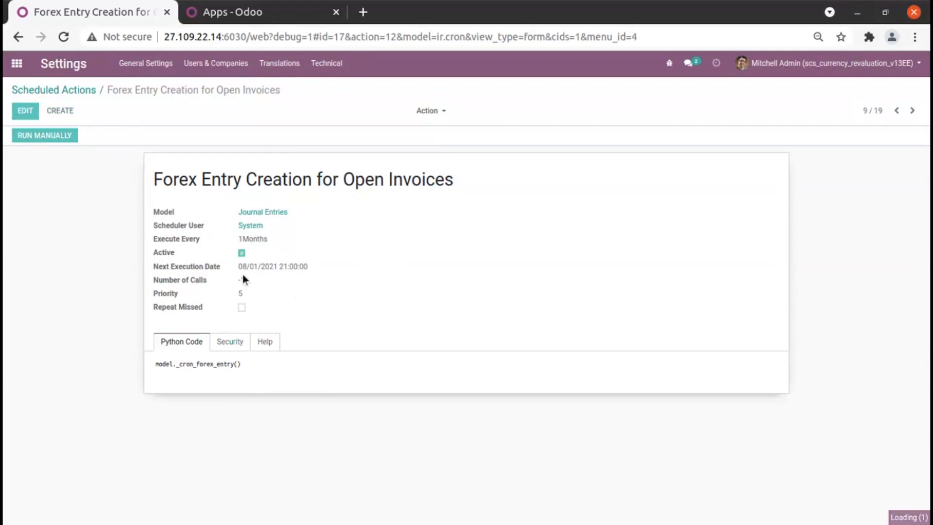
Return to the customer invoices in Accounting, sort them by number descending, and reopen the Raj Industries invoice dated 05/15/2021.
click(20, 63)
click(331, 153)
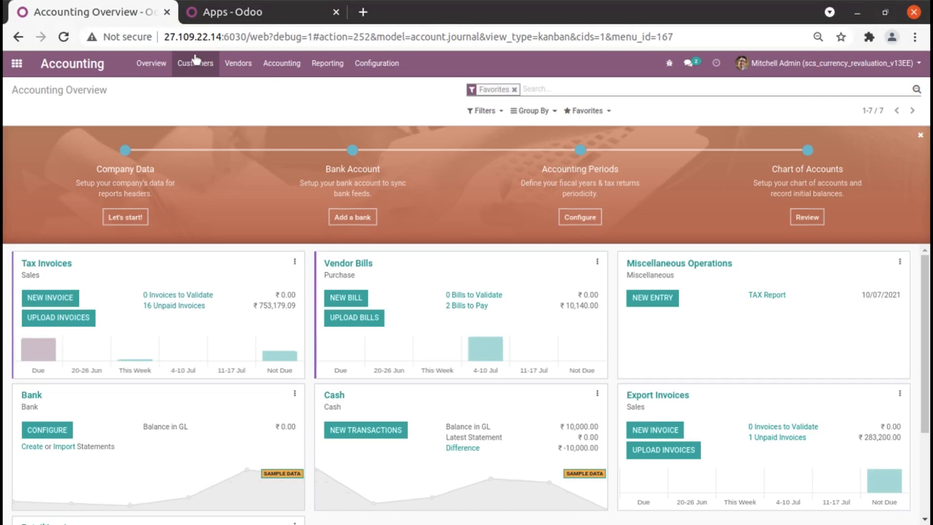
click(195, 60)
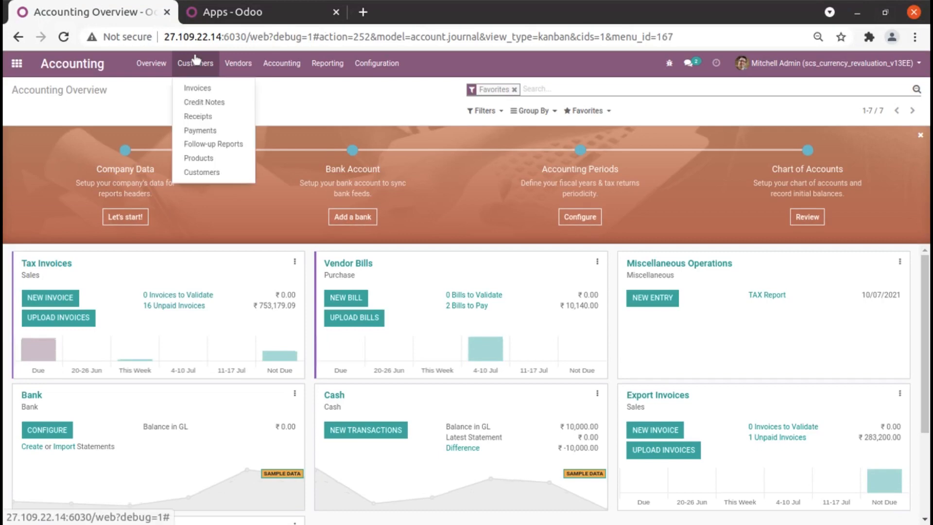
click(197, 88)
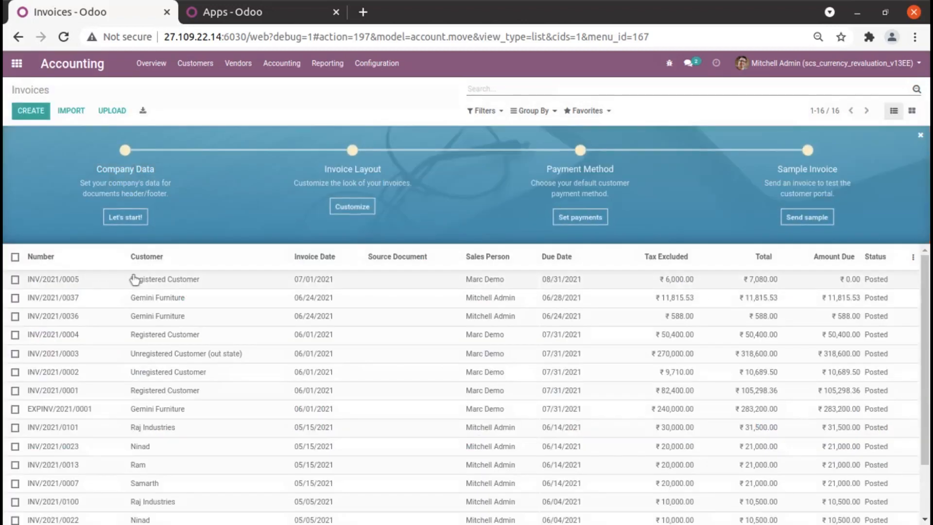
click(75, 256)
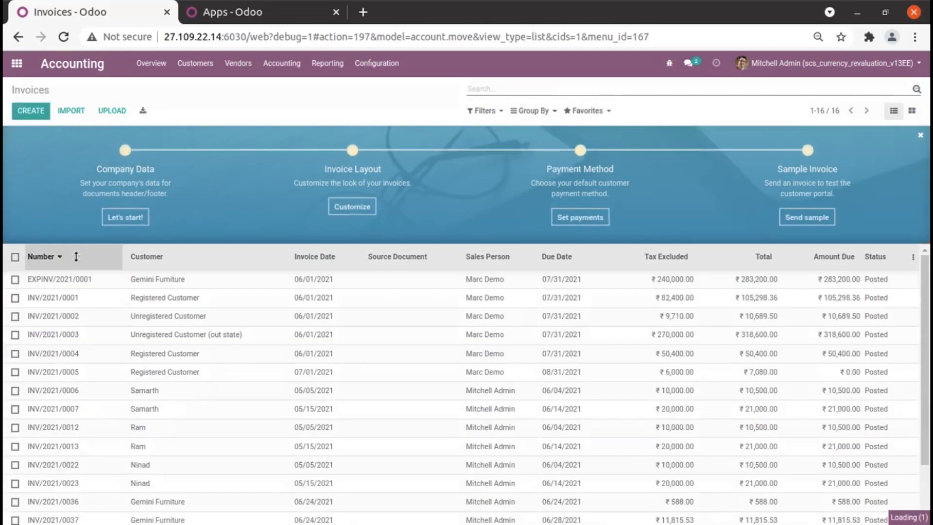
click(85, 283)
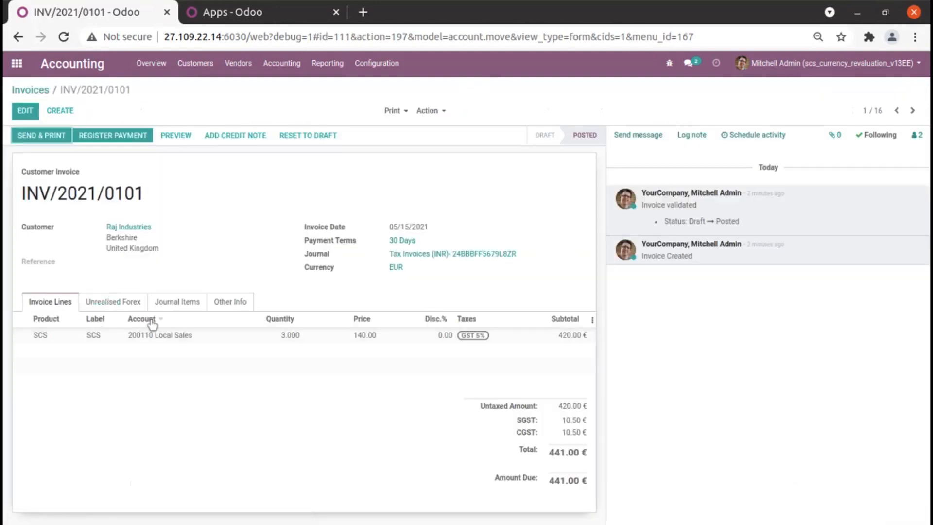
Show the invoice's Unrealised Forex entries and open the Unrealised Forex Entry to review its journal items.
click(121, 308)
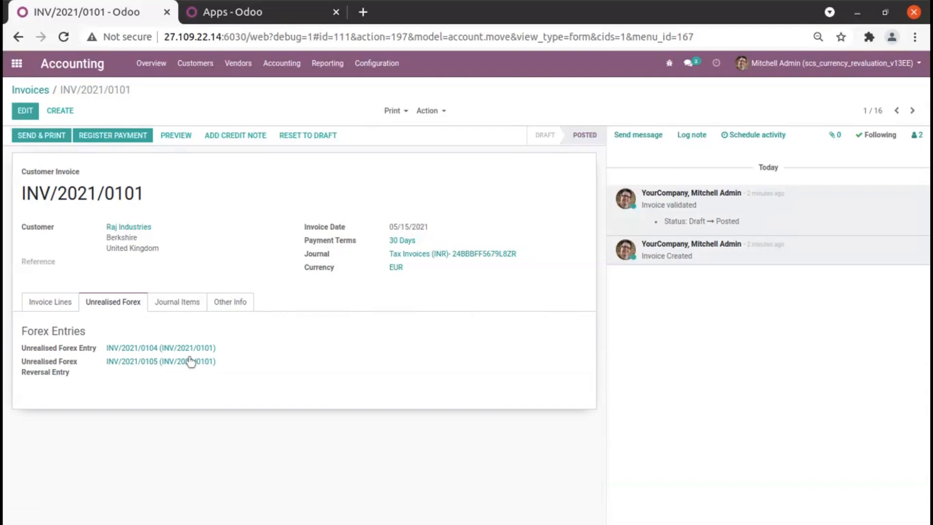
click(174, 349)
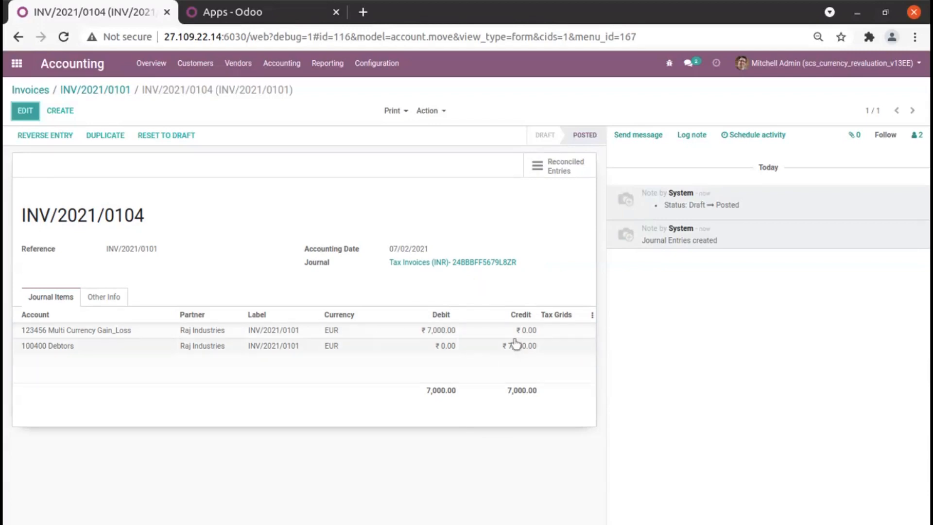
click(388, 72)
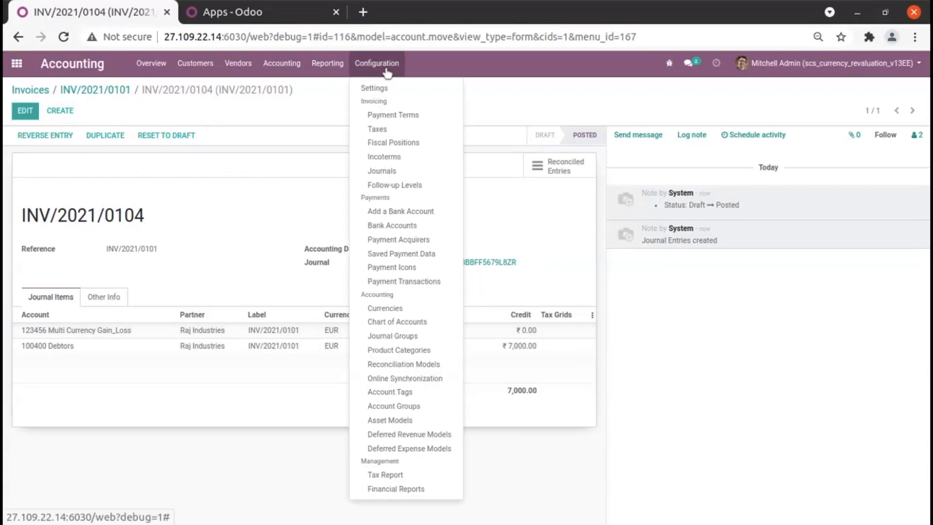
Go to the general settings, open the list of managed companies, and open the YourCompany record.
click(18, 72)
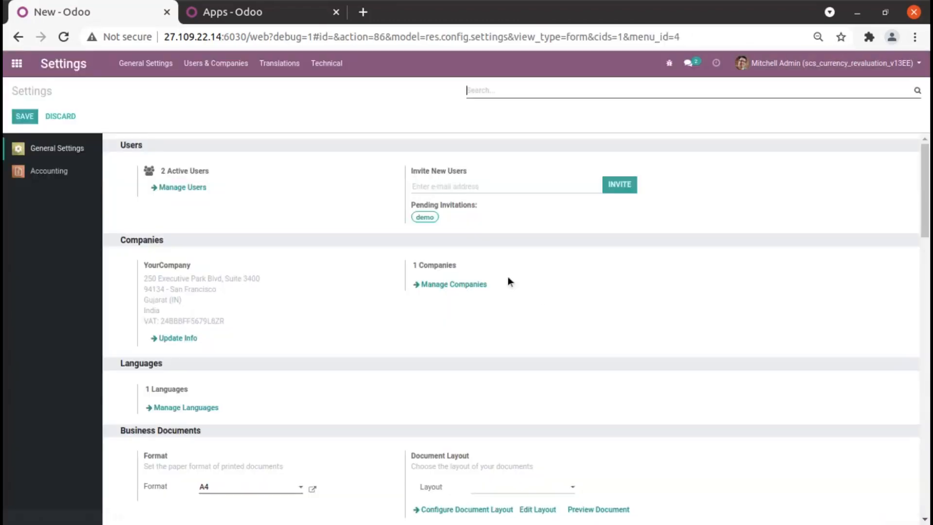
click(441, 288)
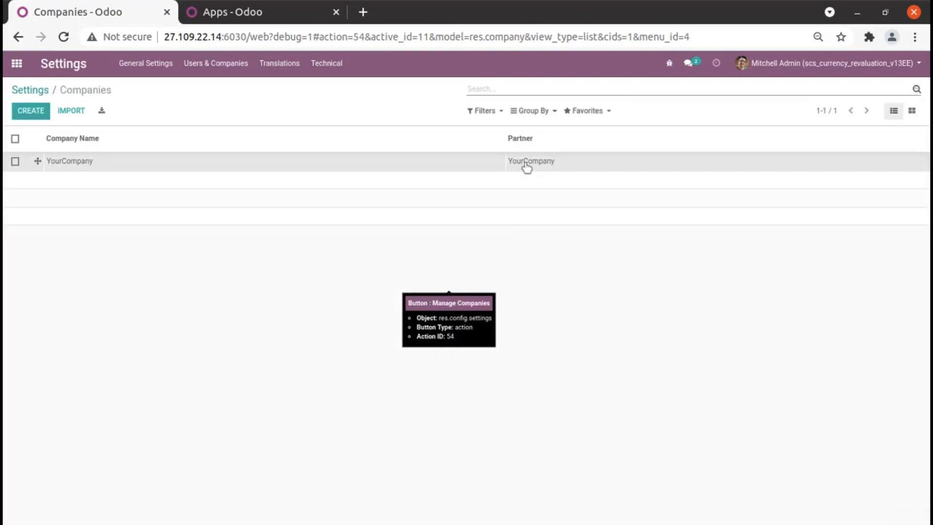
click(527, 168)
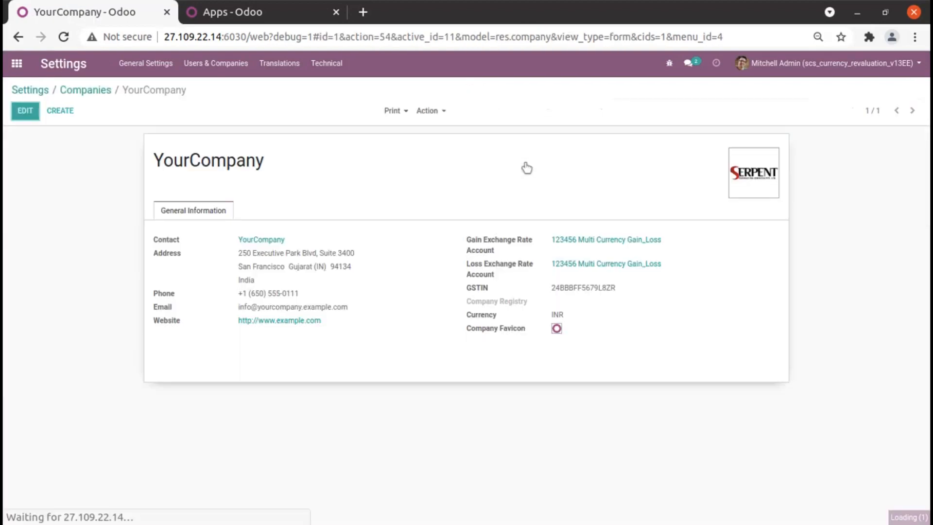
Open the company's Gain Exchange Rate Account, show its journal items, and sort them by journal entry in ascending order.
click(595, 239)
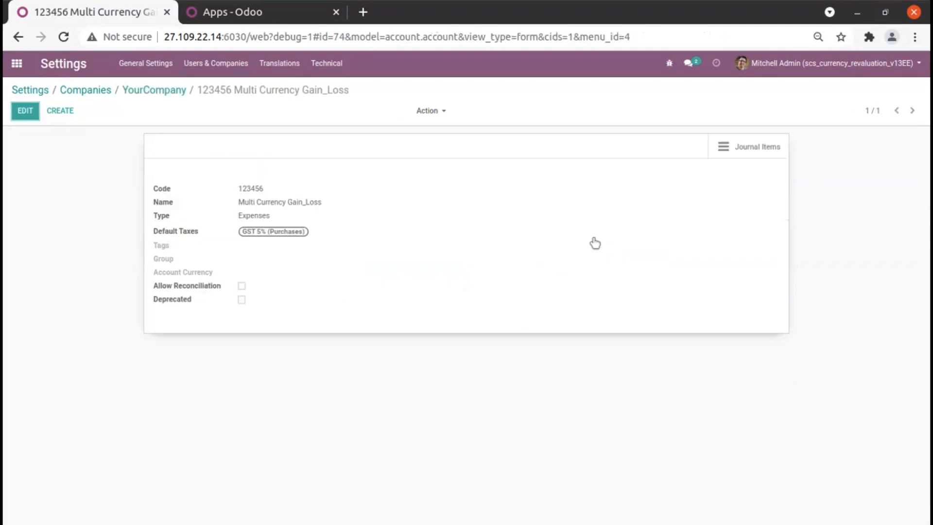
click(767, 156)
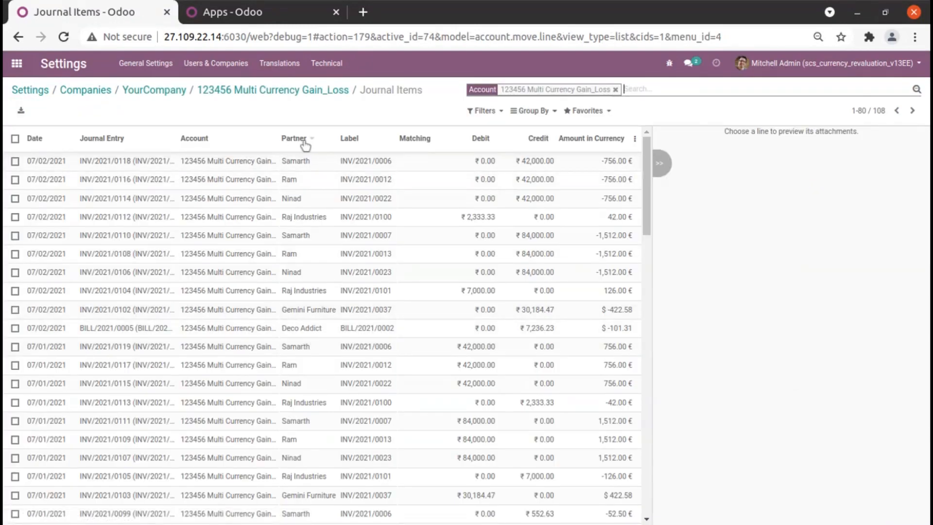
click(100, 137)
click(111, 140)
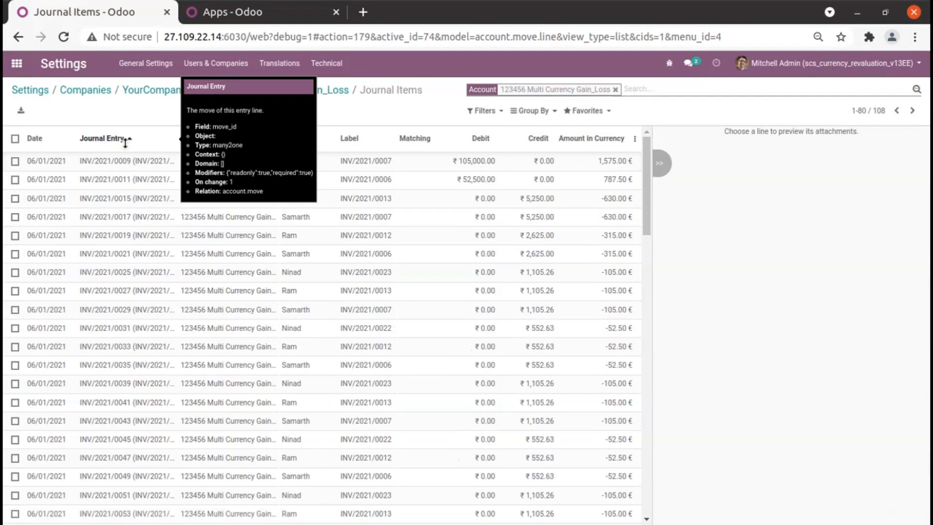
click(110, 137)
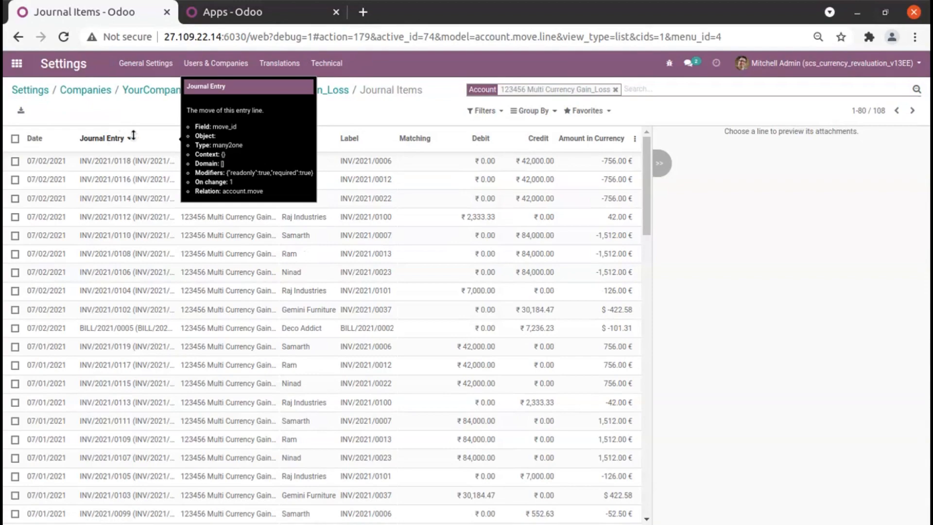
click(133, 137)
Examine the Multi Currency Gain_Loss journal items on both pages of the list, comparing dates, partners, debits and credits.
scroll(375, 261, down, 5)
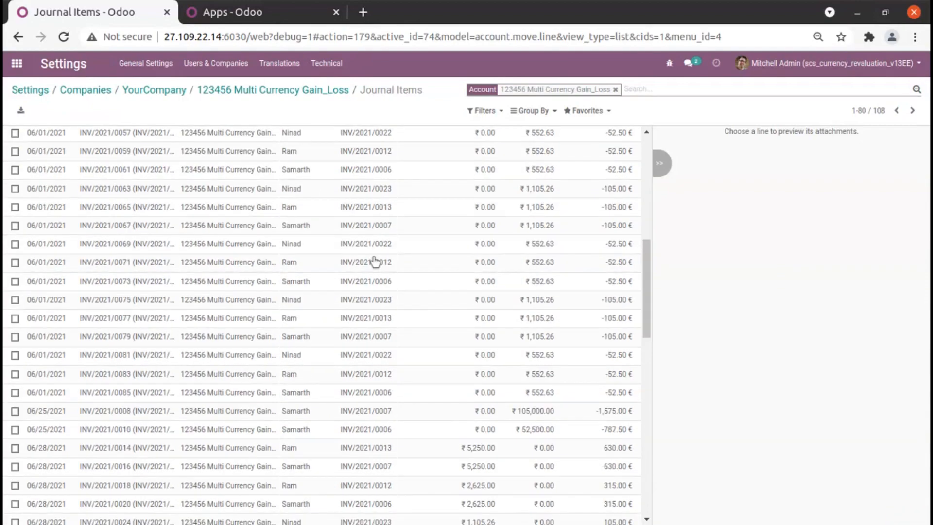
scroll(375, 261, down, 10)
scroll(375, 261, up, 8)
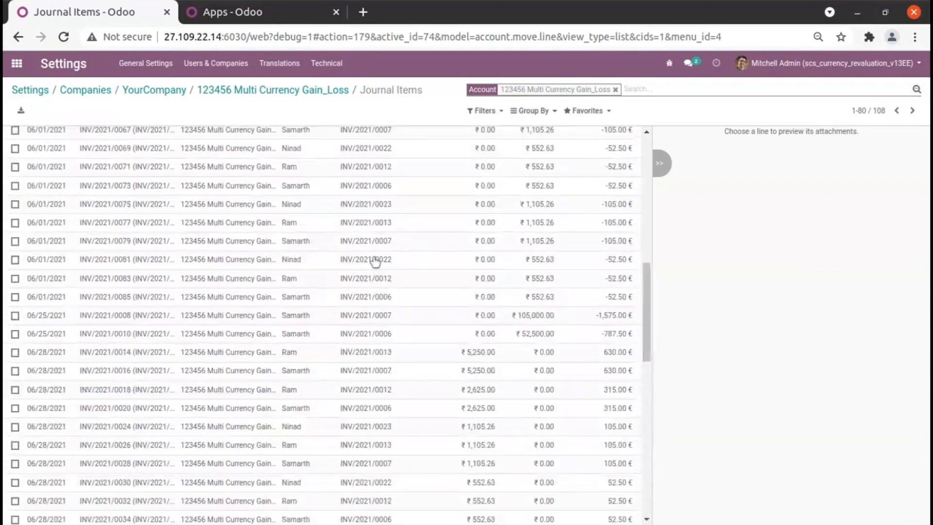
scroll(375, 261, up, 10)
scroll(270, 293, down, 10)
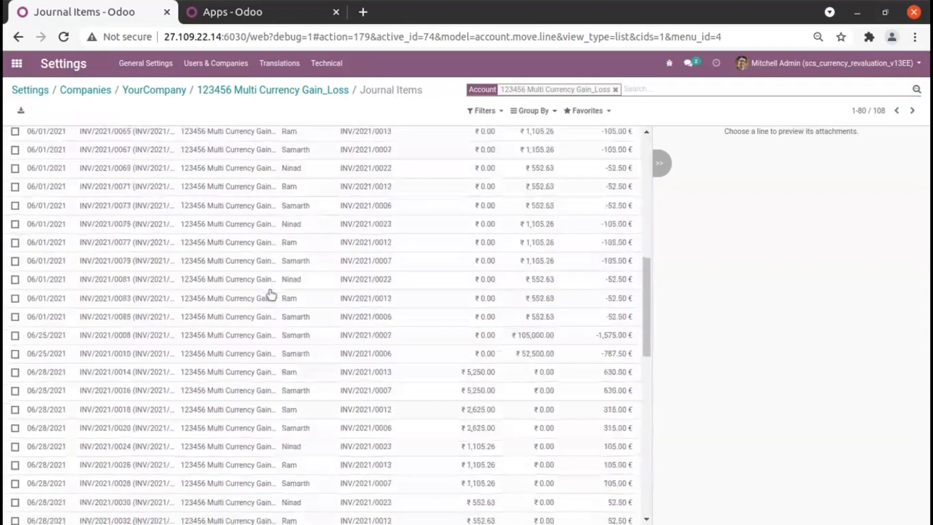
scroll(271, 293, down, 5)
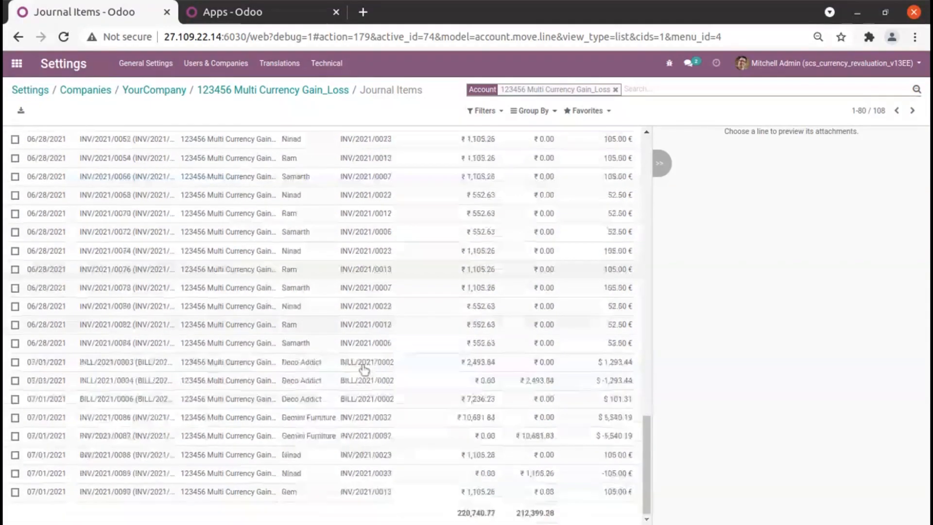
scroll(225, 380, up, 10)
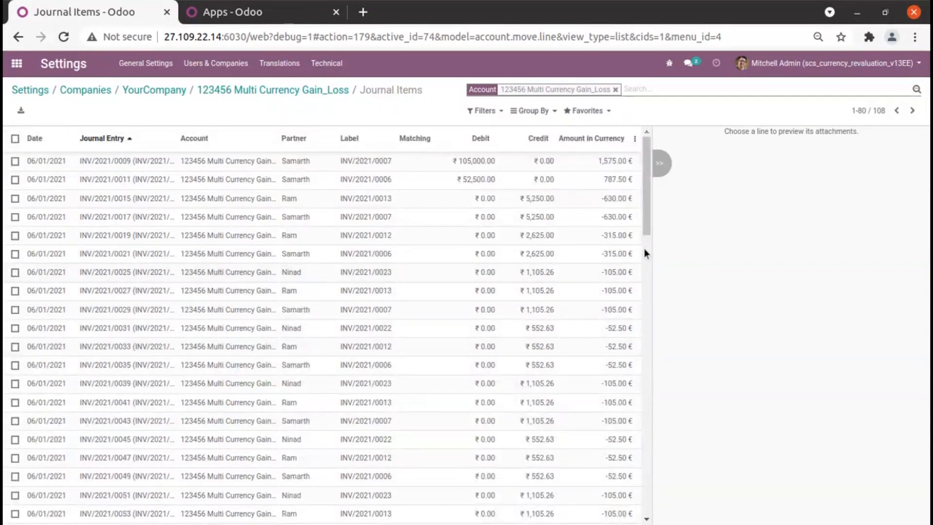
click(913, 111)
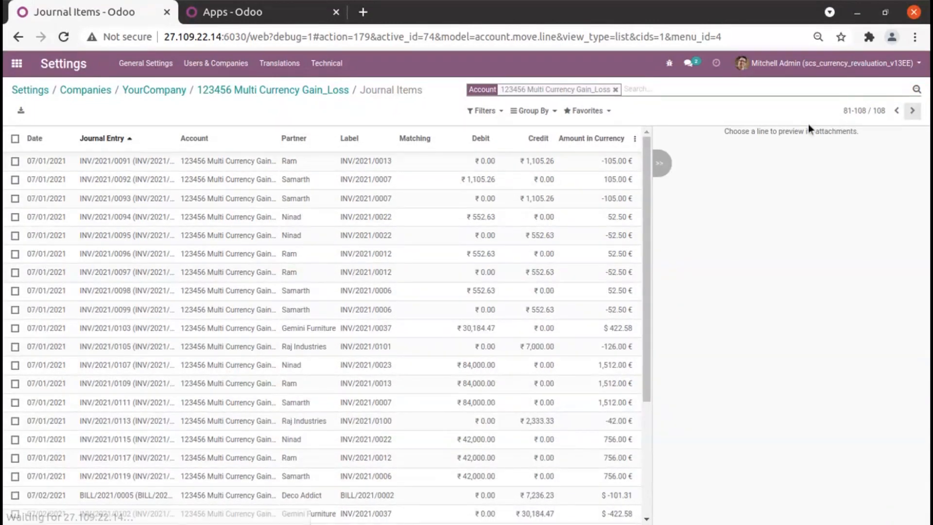
scroll(279, 315, down, 3)
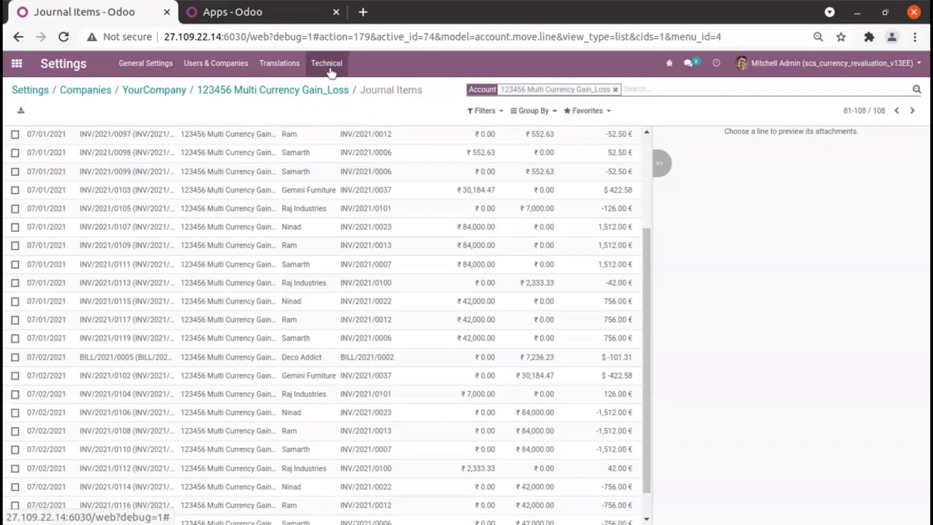
click(17, 63)
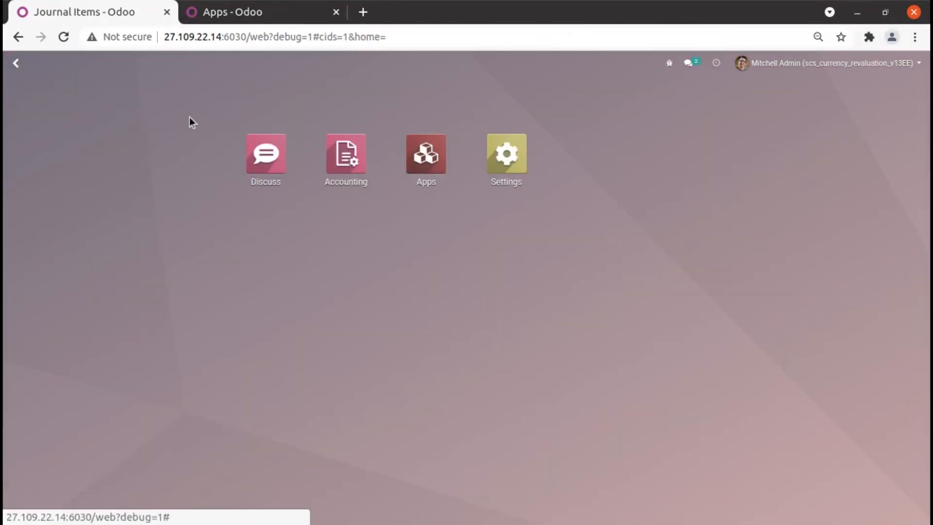
click(870, 37)
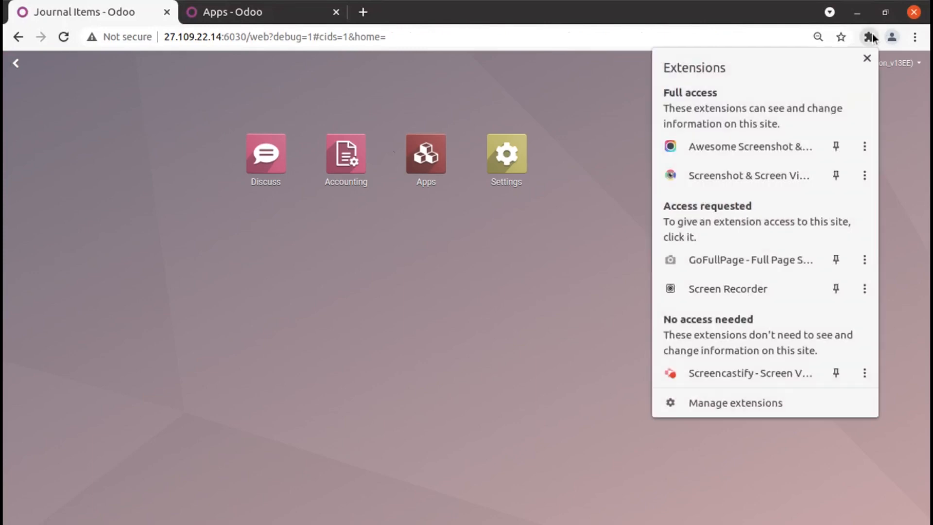
click(735, 372)
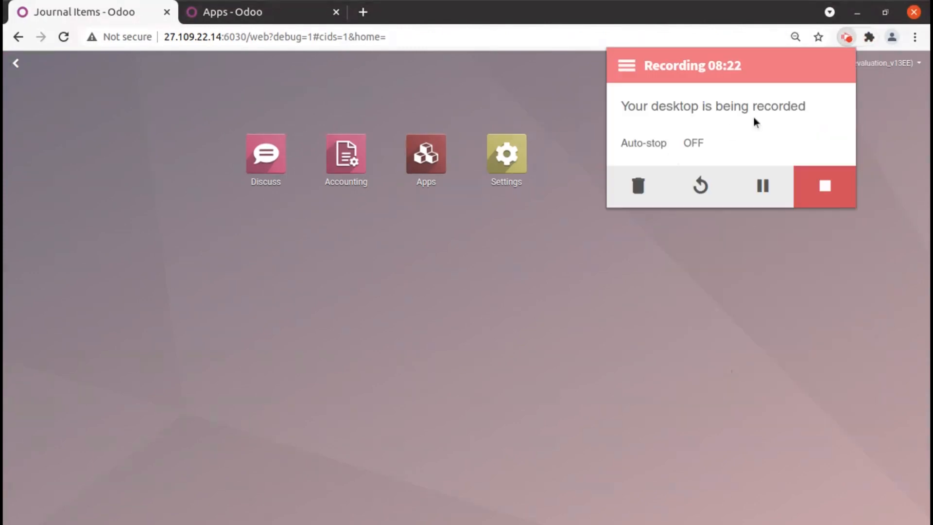
click(826, 191)
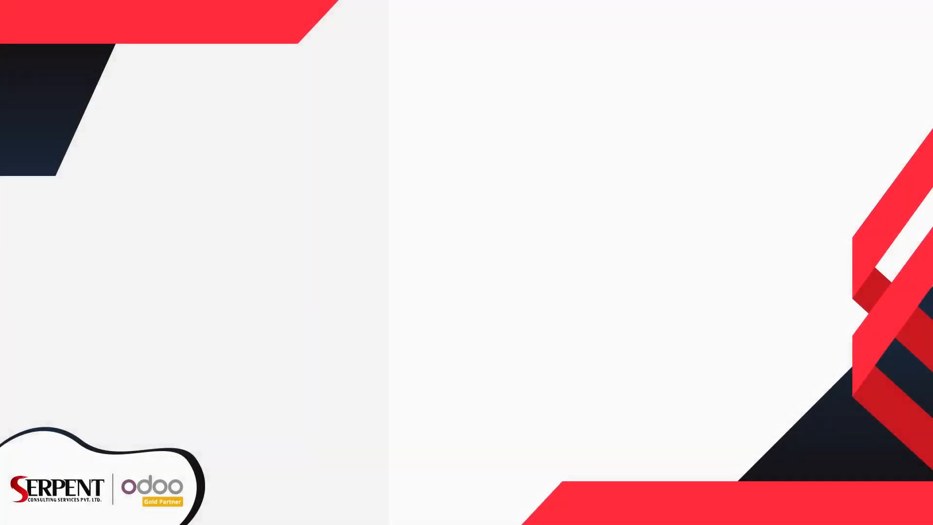